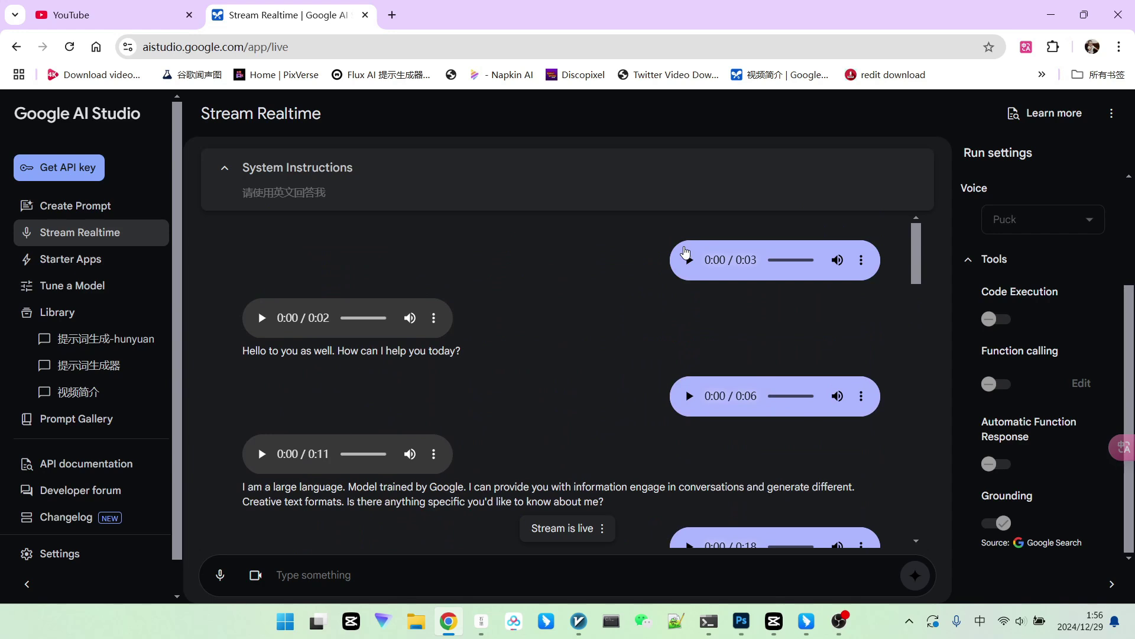
Open a new prompt and view the model details of Gemini 2.0 Flash Experimental
scroll(1077, 278, up, 3)
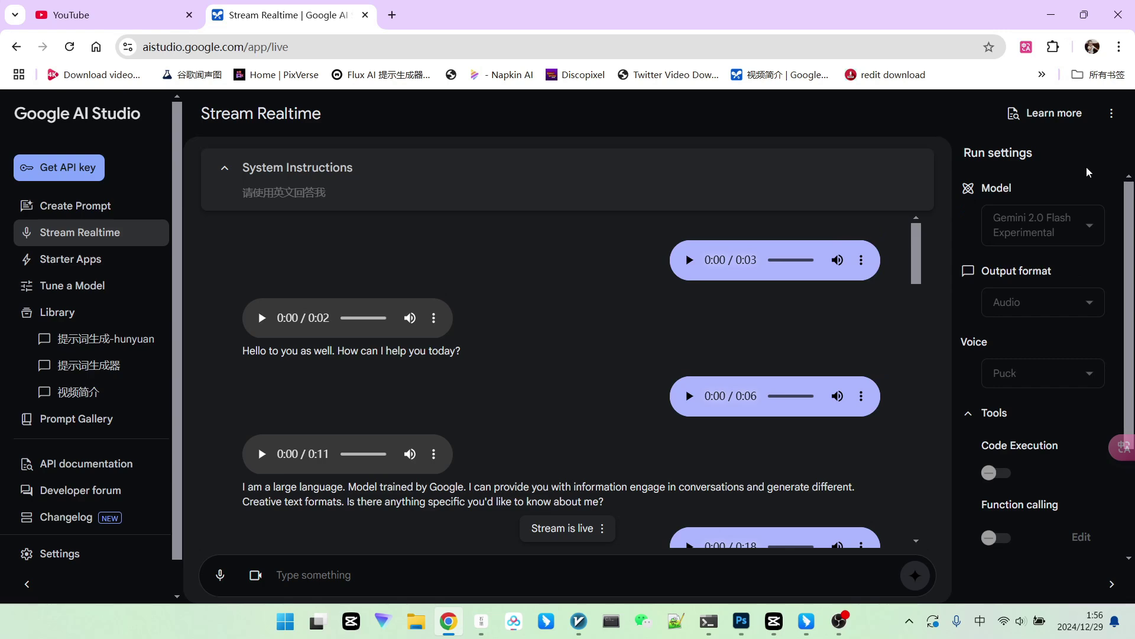
click(83, 208)
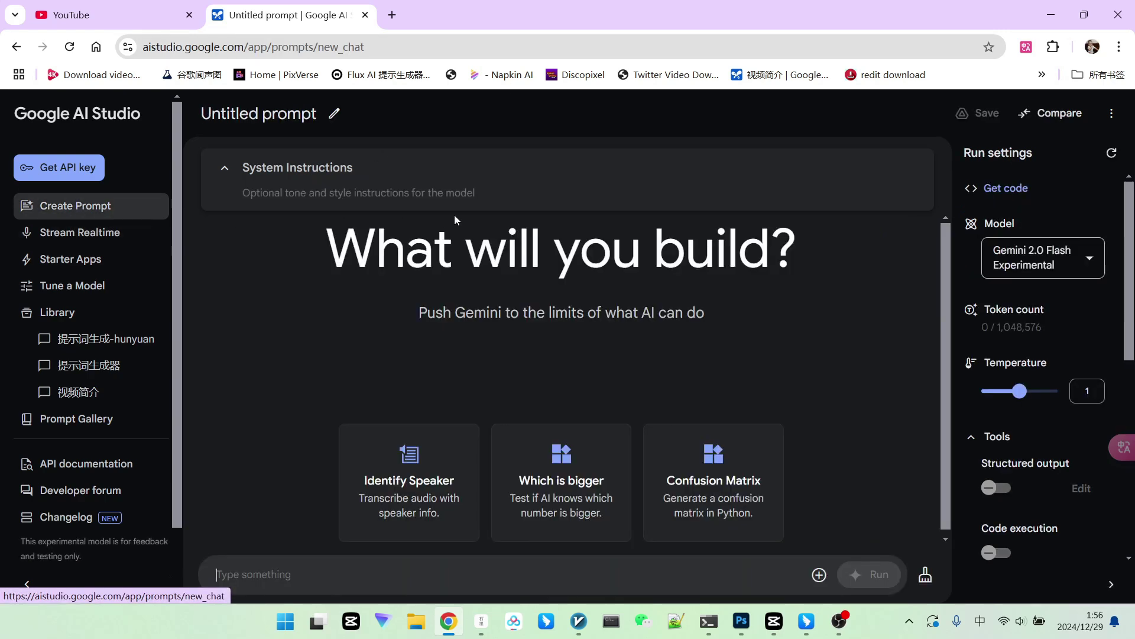
mouse_move(1003, 251)
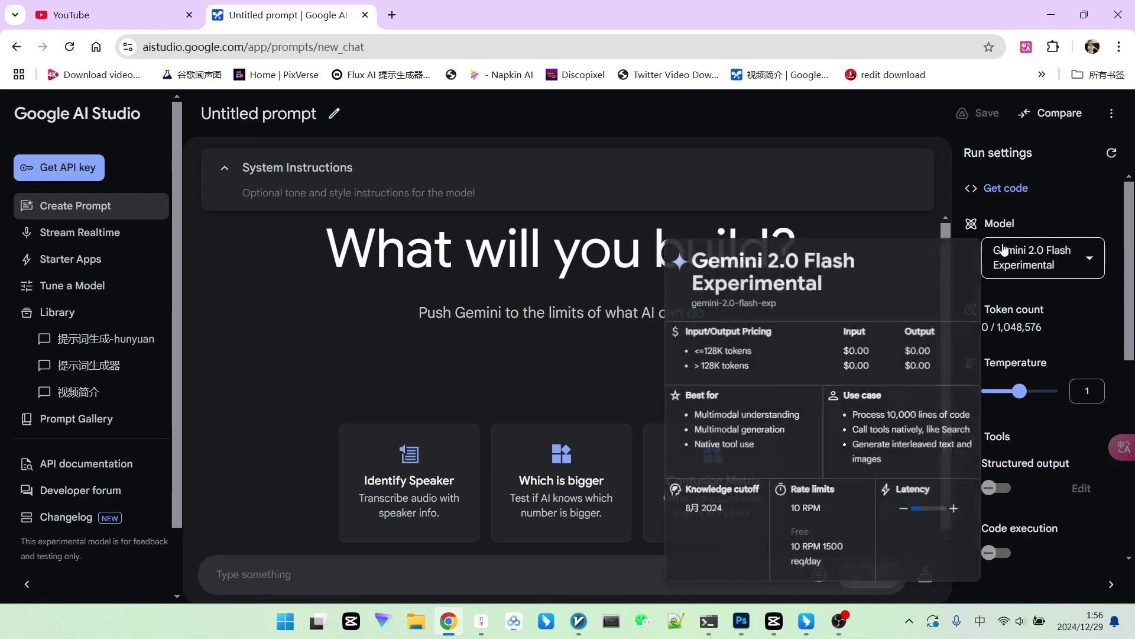
mouse_move(1090, 251)
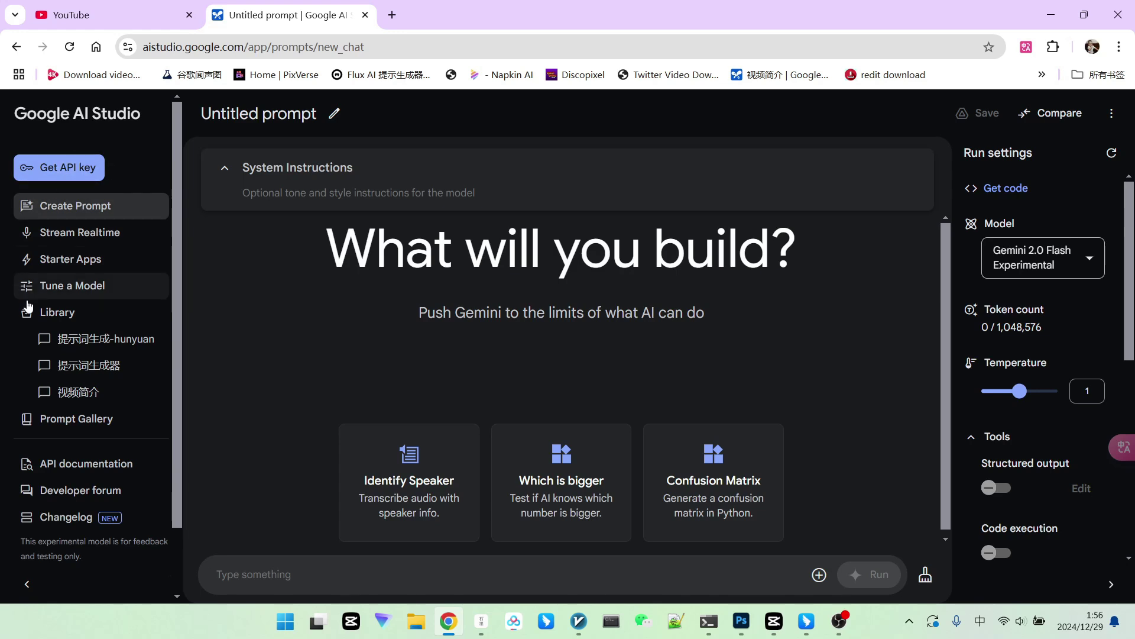
Open the Stream Realtime page and look at its available video sources
click(86, 237)
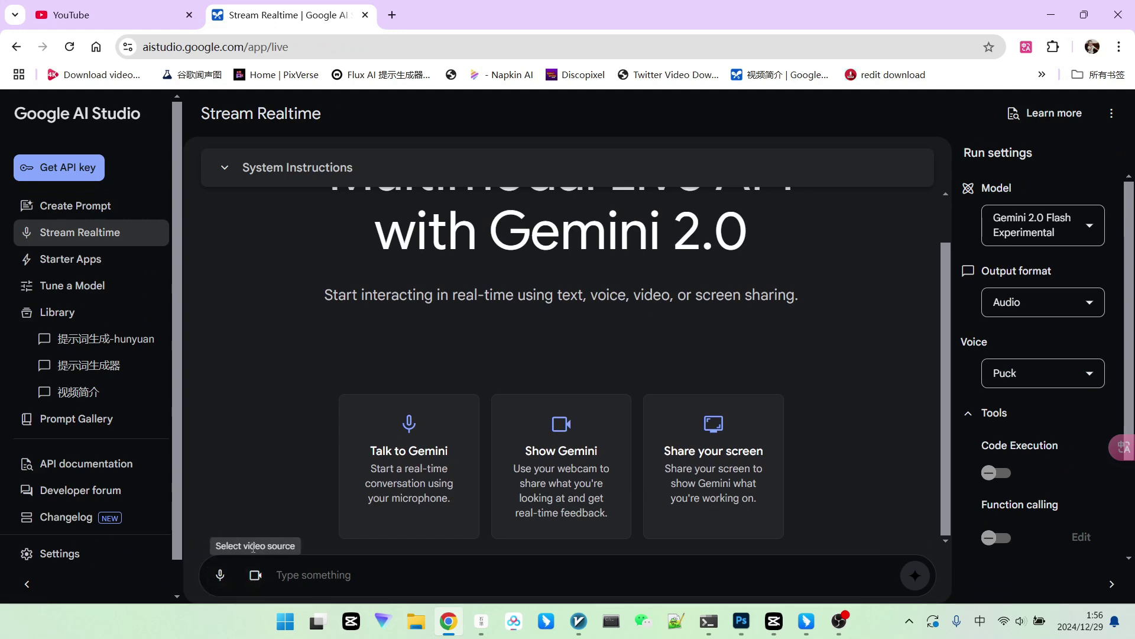
click(255, 575)
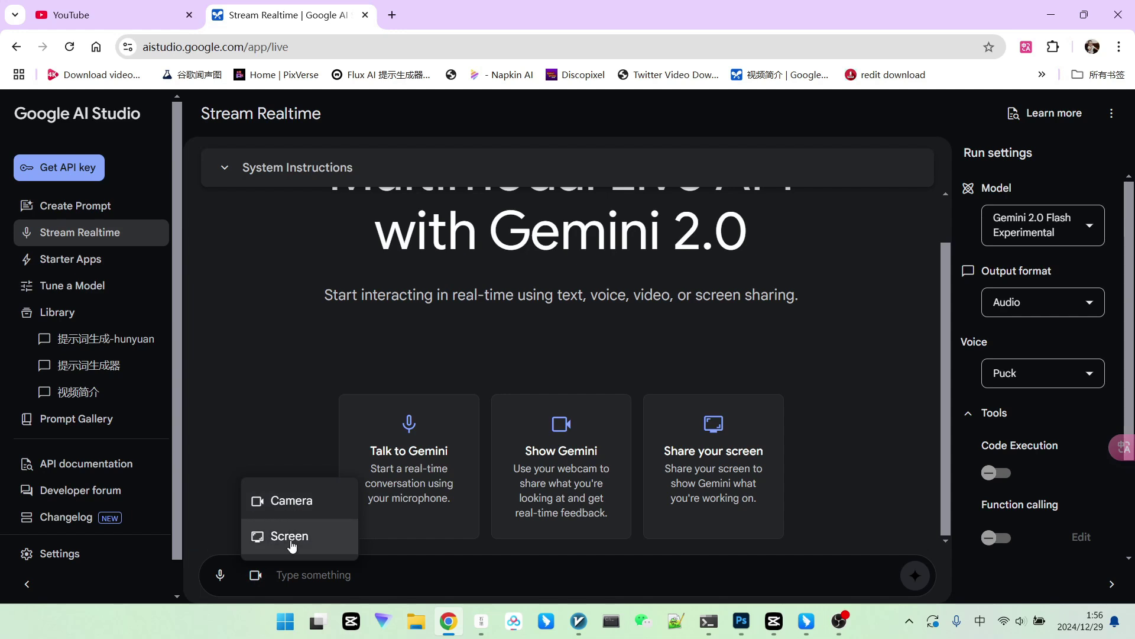
click(263, 401)
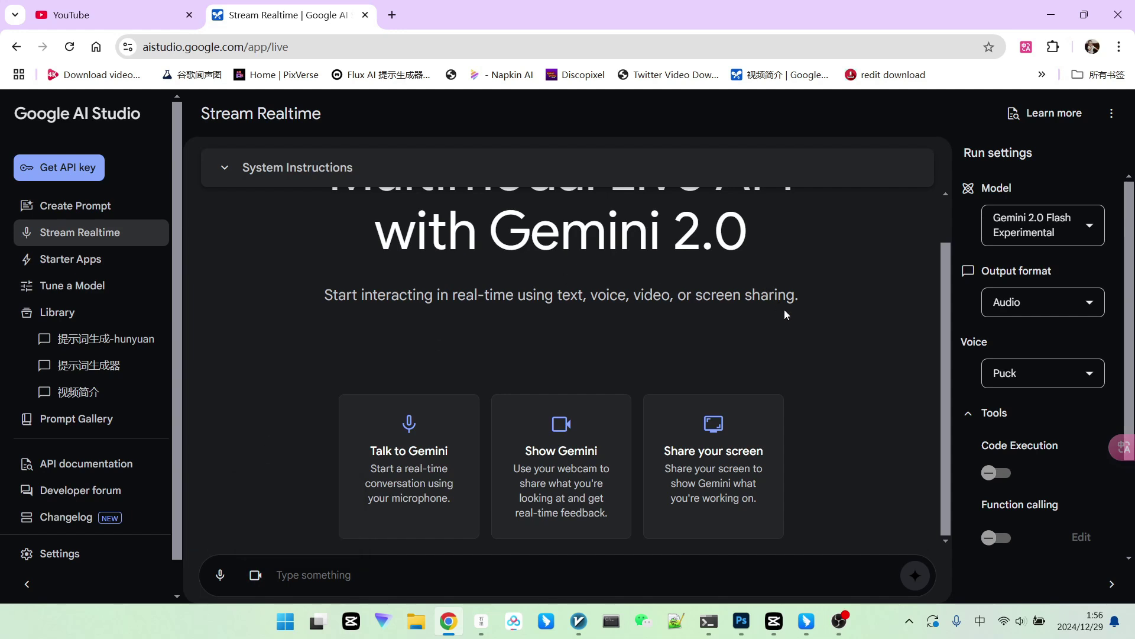
Enable Grounding with Google Search in the run settings of the realtime stream
scroll(1067, 230, down, 2)
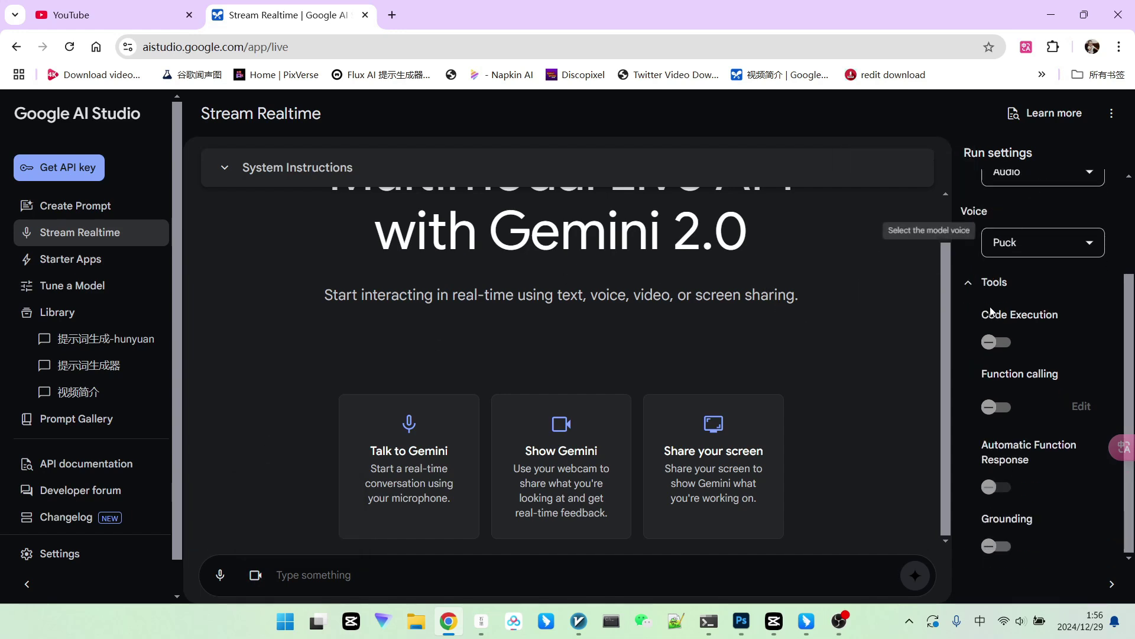
click(1002, 544)
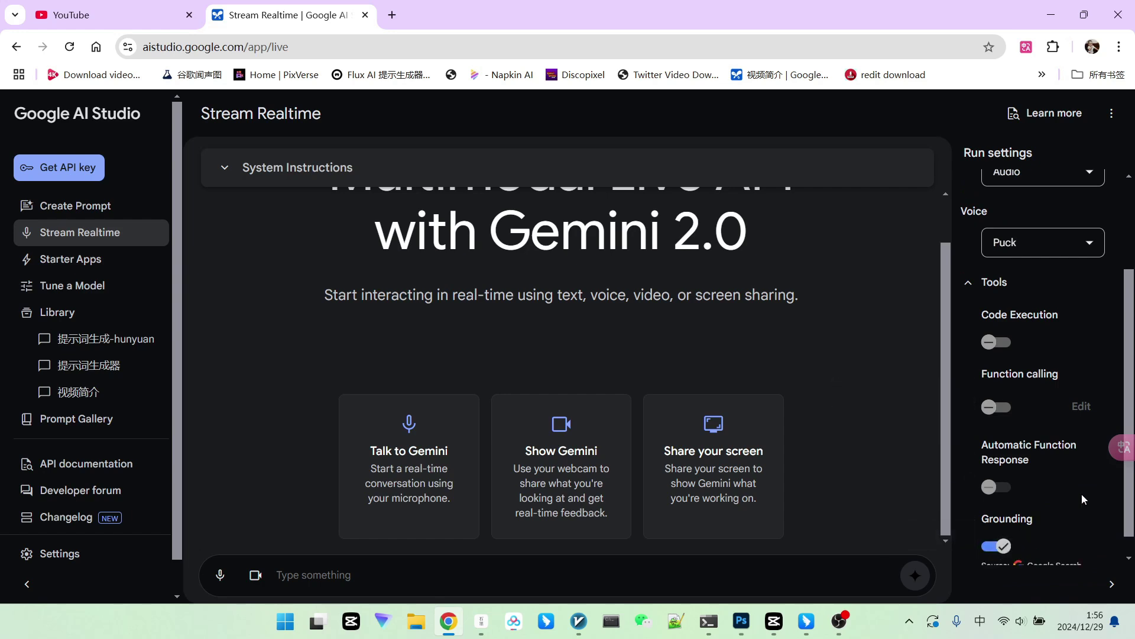
click(1012, 526)
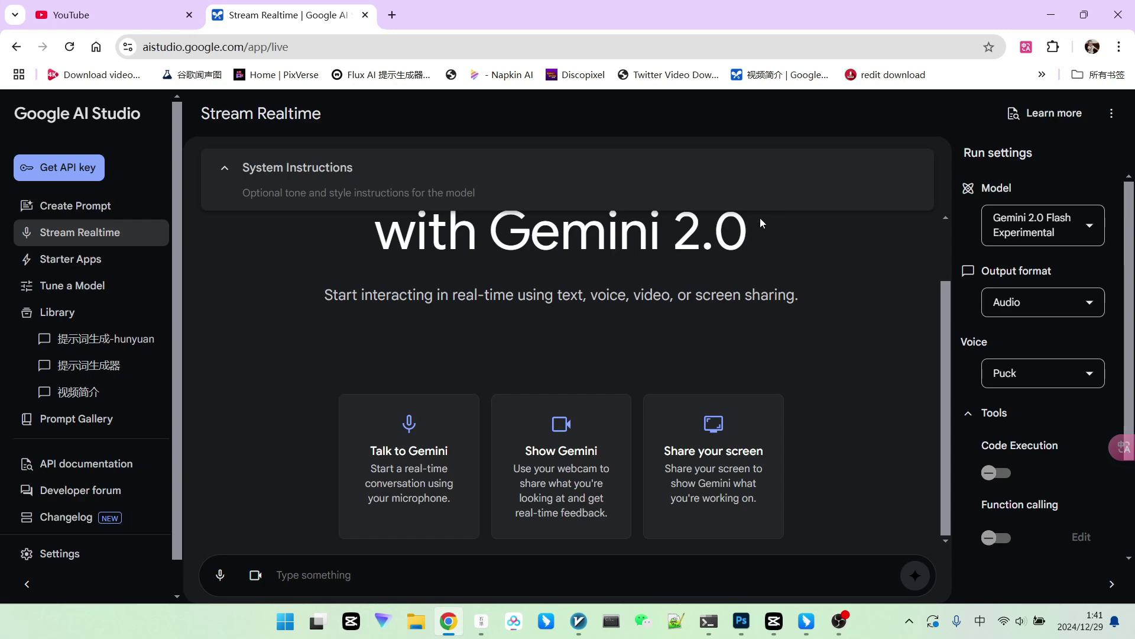
Switch to Photoshop and add a Curves (曲线) adjustment layer above the bamboo forest portrait
click(741, 621)
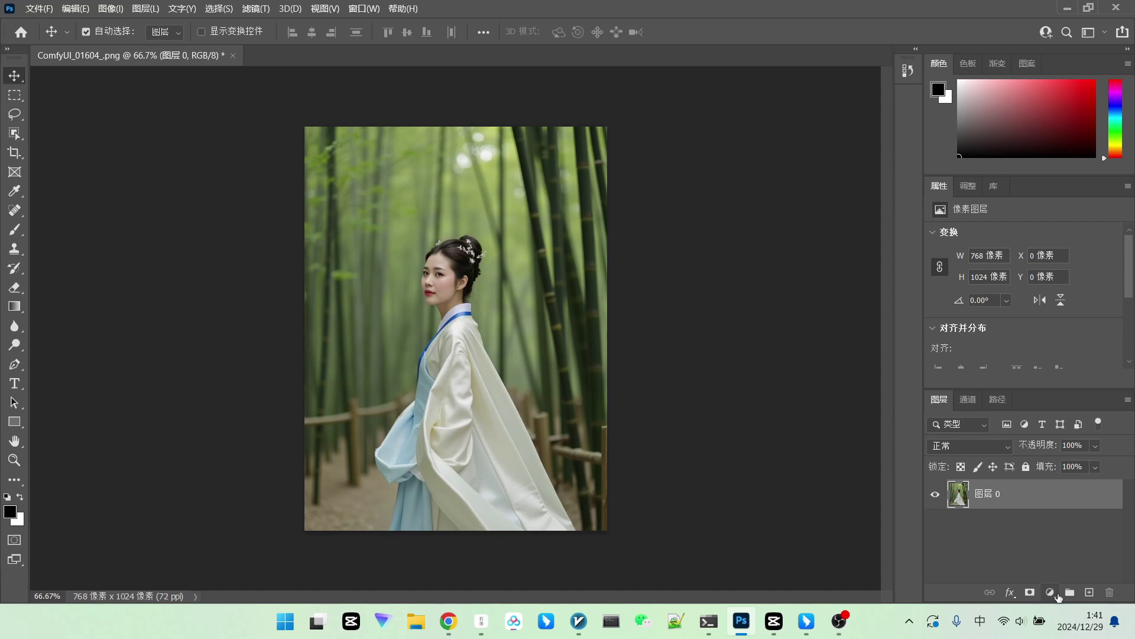
click(1050, 592)
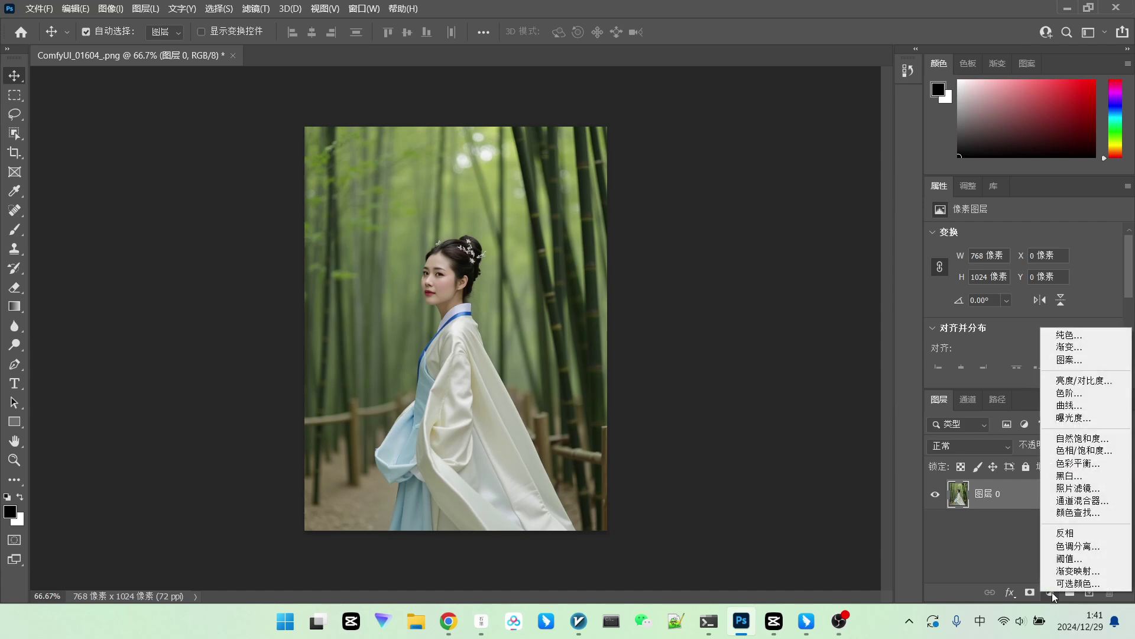
click(1076, 408)
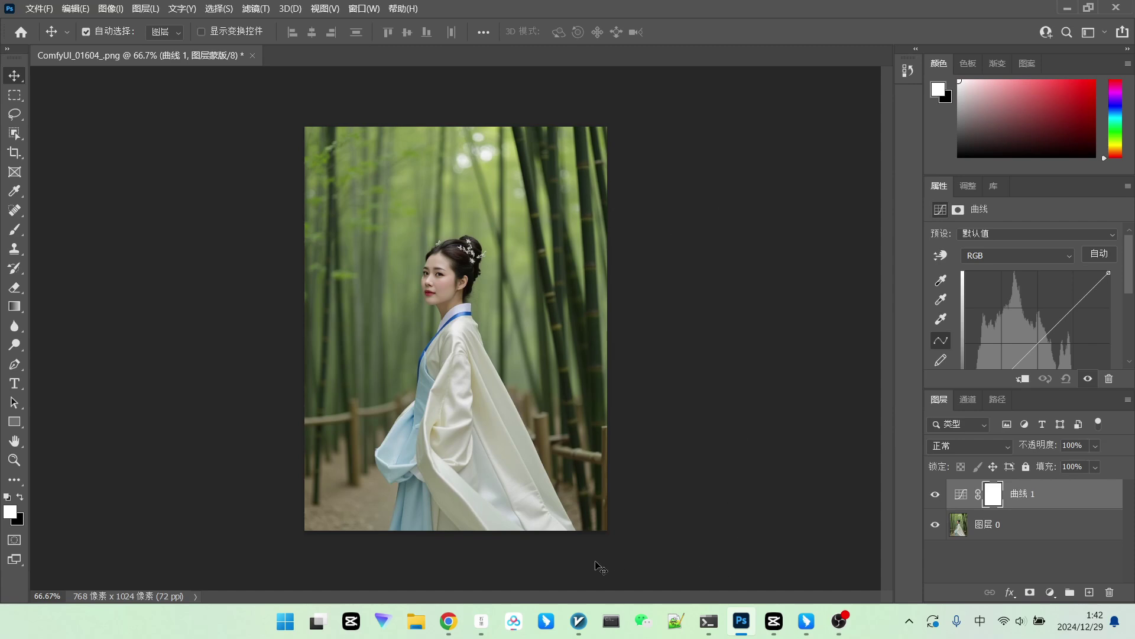
Switch back to Stream Realtime in Chrome and set the system instructions to "请用英文来回答我的问题"
mouse_move(449, 620)
click(447, 554)
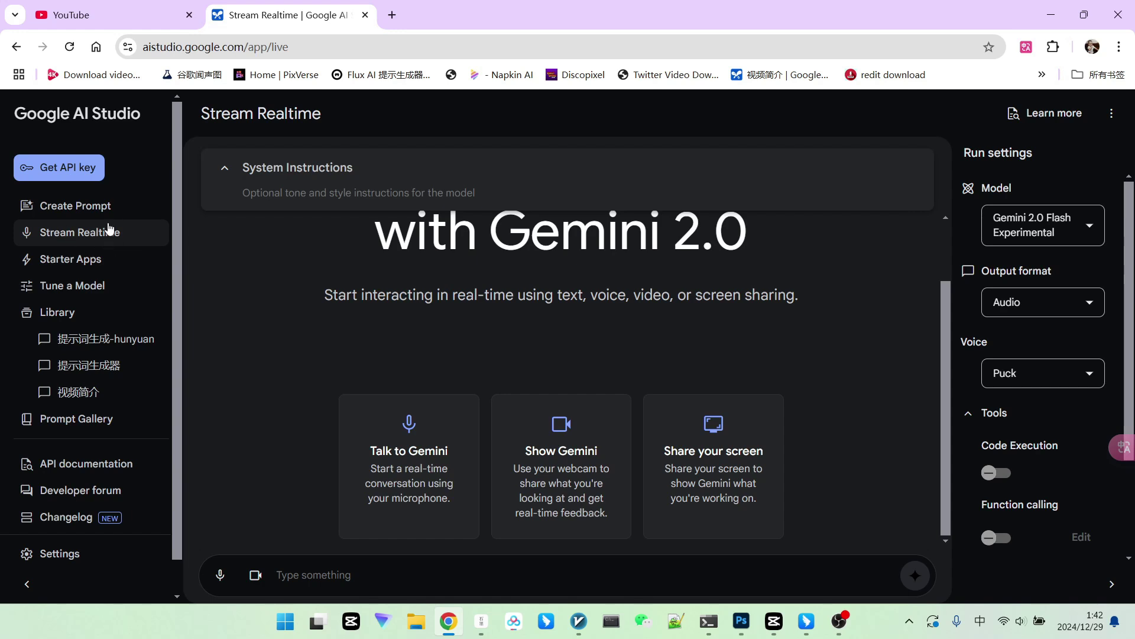
click(145, 232)
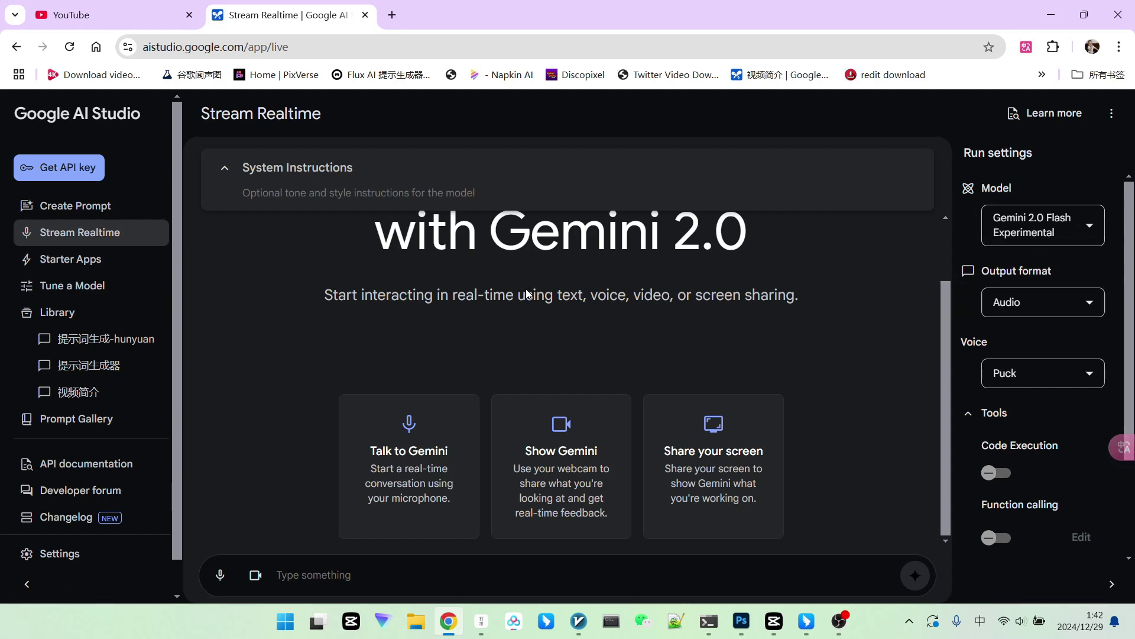
click(307, 193)
text(qingy)
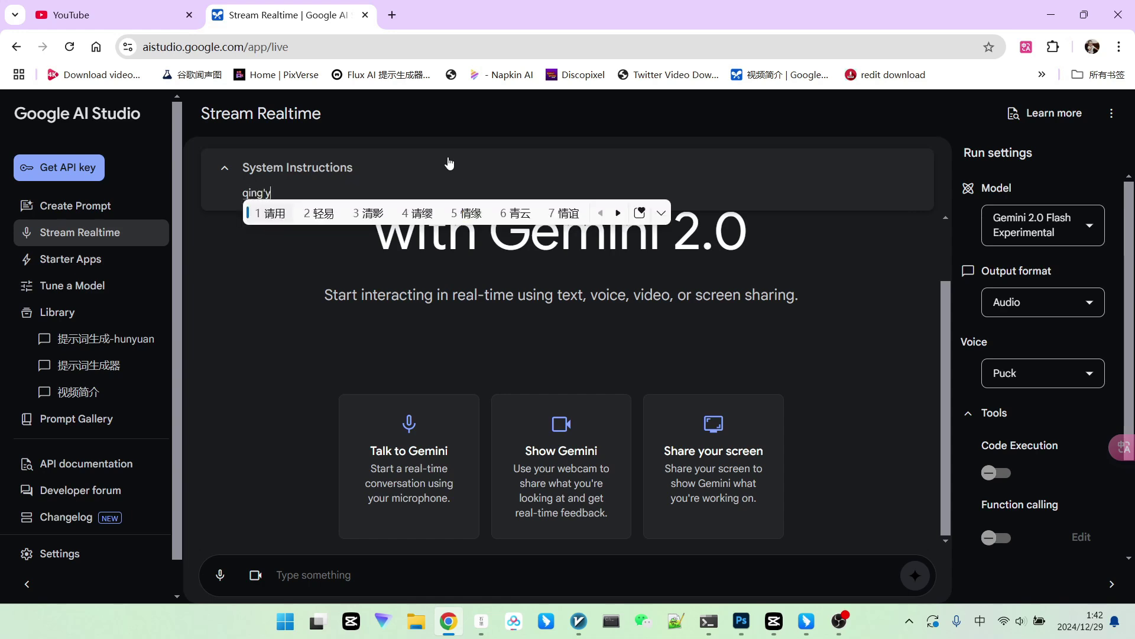
text(ong)
key(space)
text(ying)
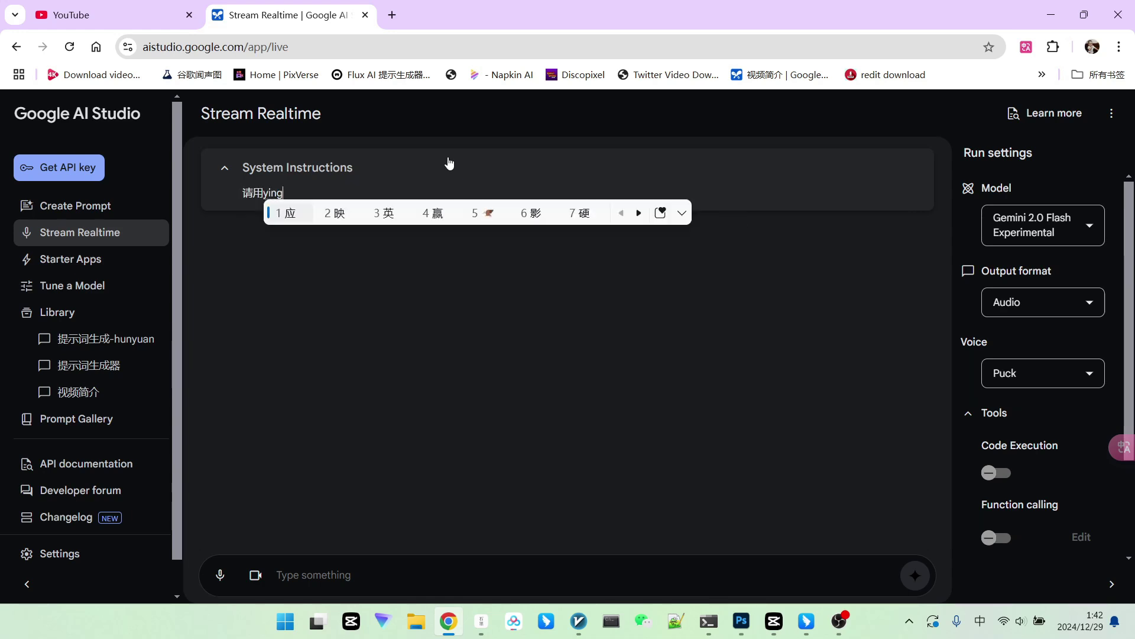
text(wen)
key(space)
text(lai)
key(space)
text(h)
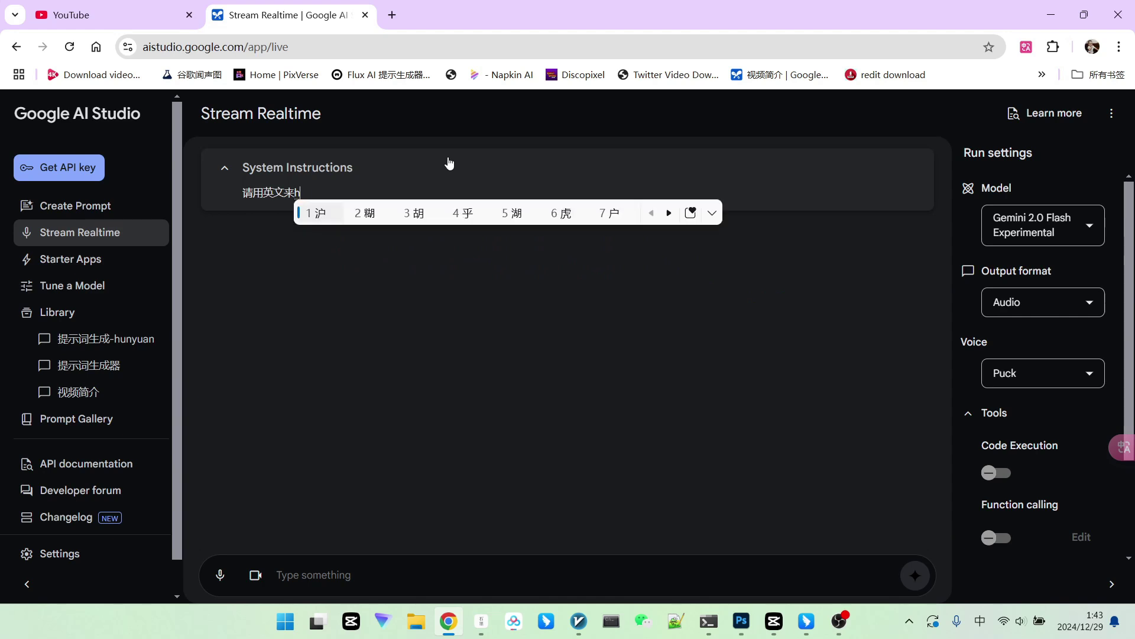
text(uida)
key(space)
text(wode)
key(space)
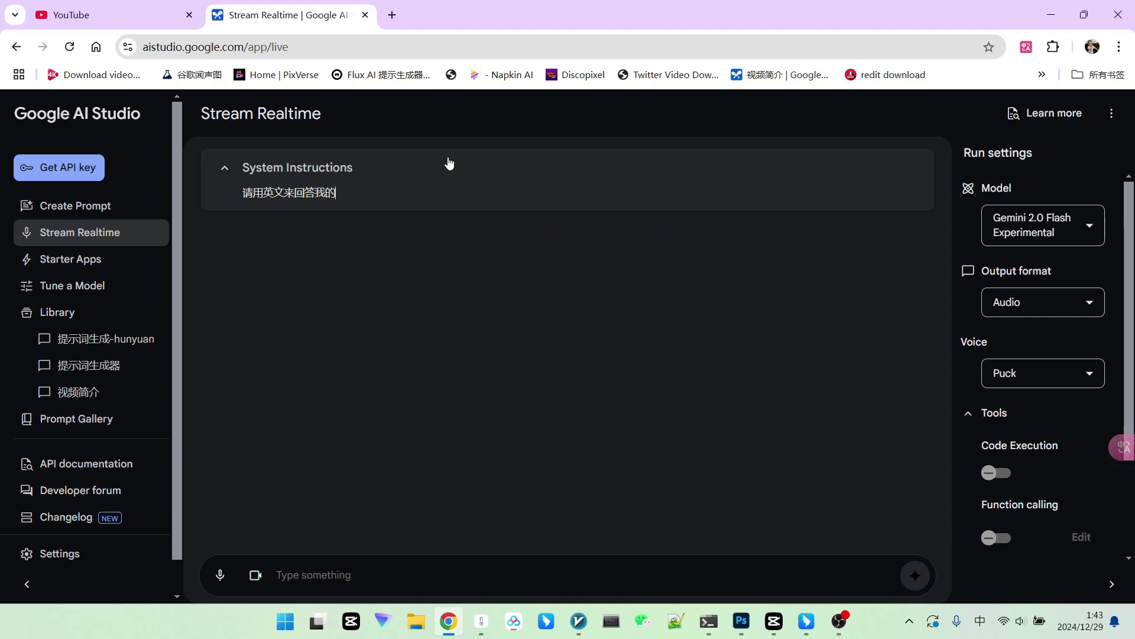
text(wenti)
key(space)
click(229, 171)
click(225, 168)
Start screen sharing with Gemini, sharing the Photoshop window that shows ComfyUI_01604_.png
click(255, 574)
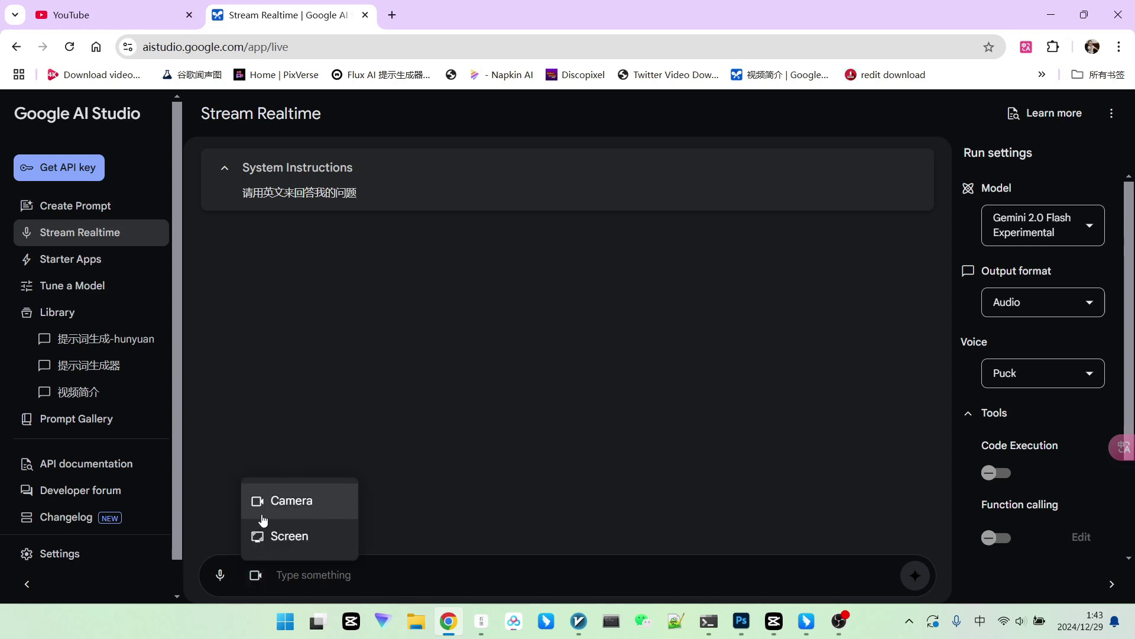
click(290, 536)
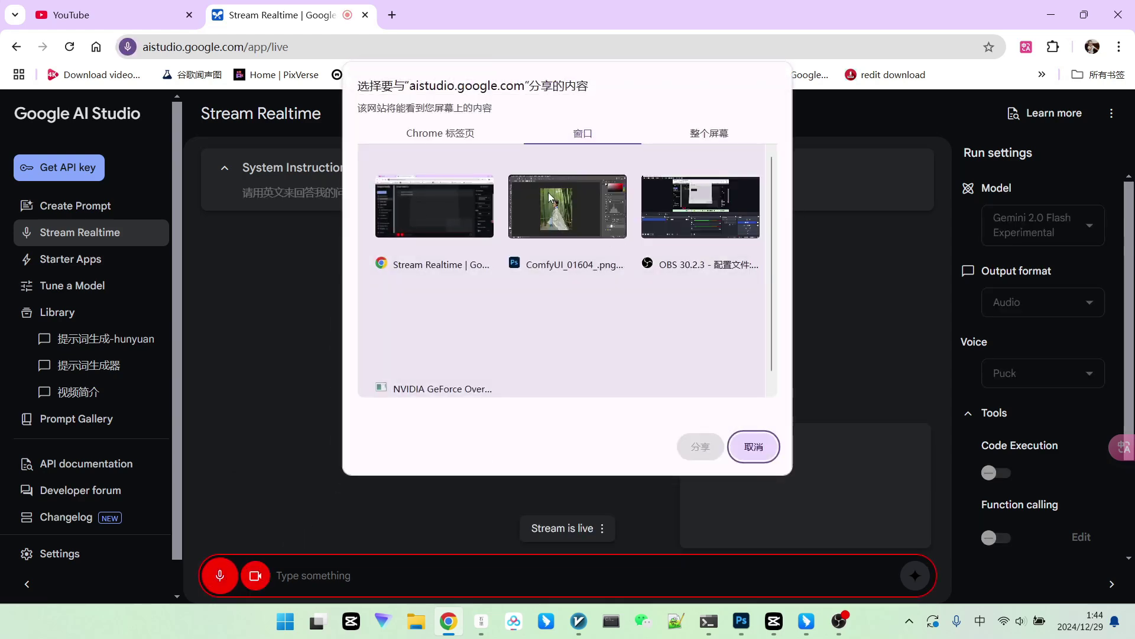
click(568, 200)
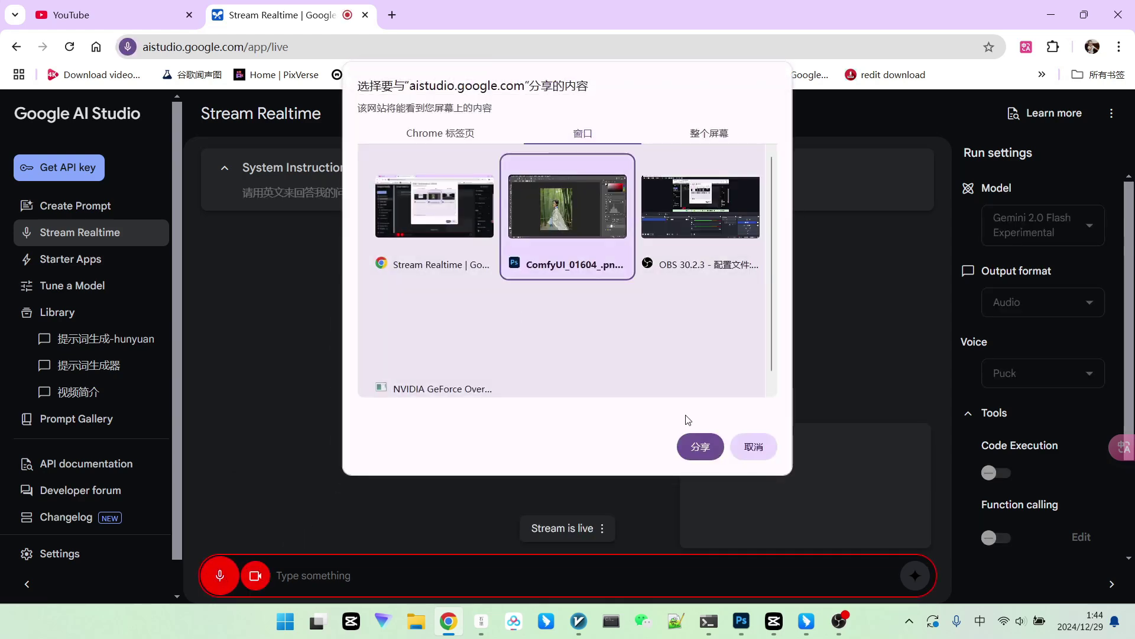
click(699, 446)
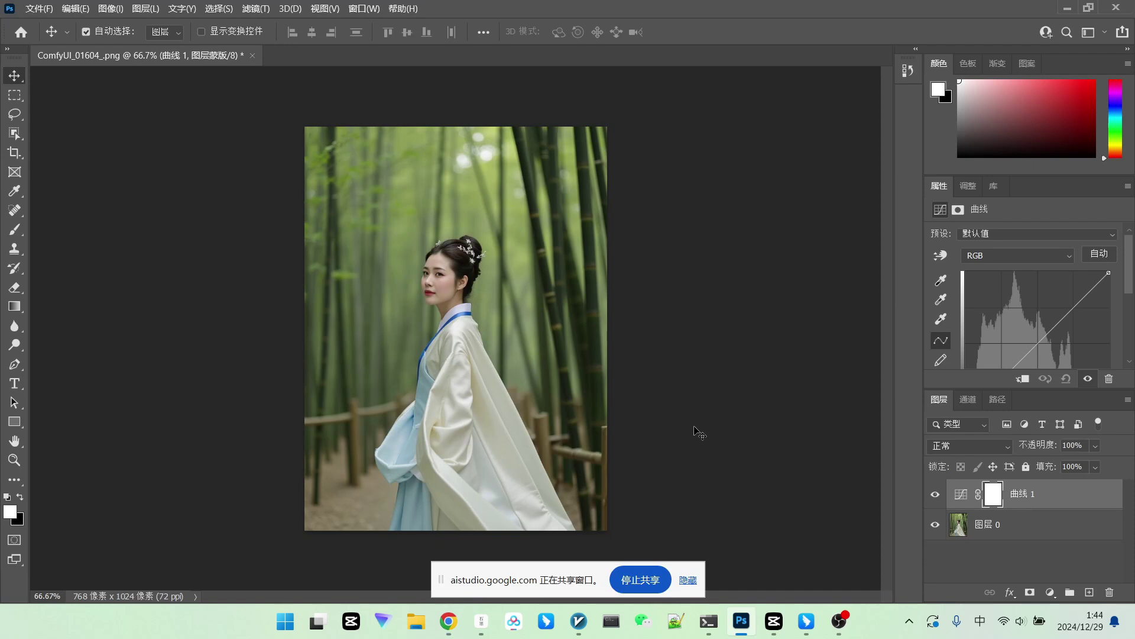
mouse_move(840, 624)
Add a point in the upper midtones of both the RGB and red (红) curves and pull each slightly down
click(1057, 325)
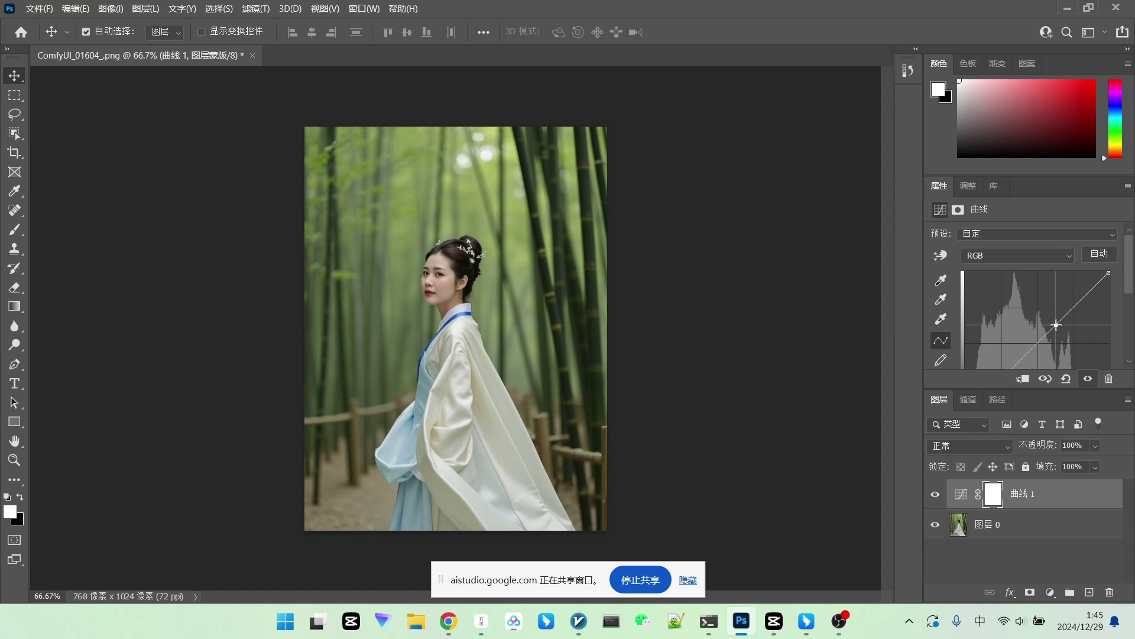
drag(1057, 325, 1061, 331)
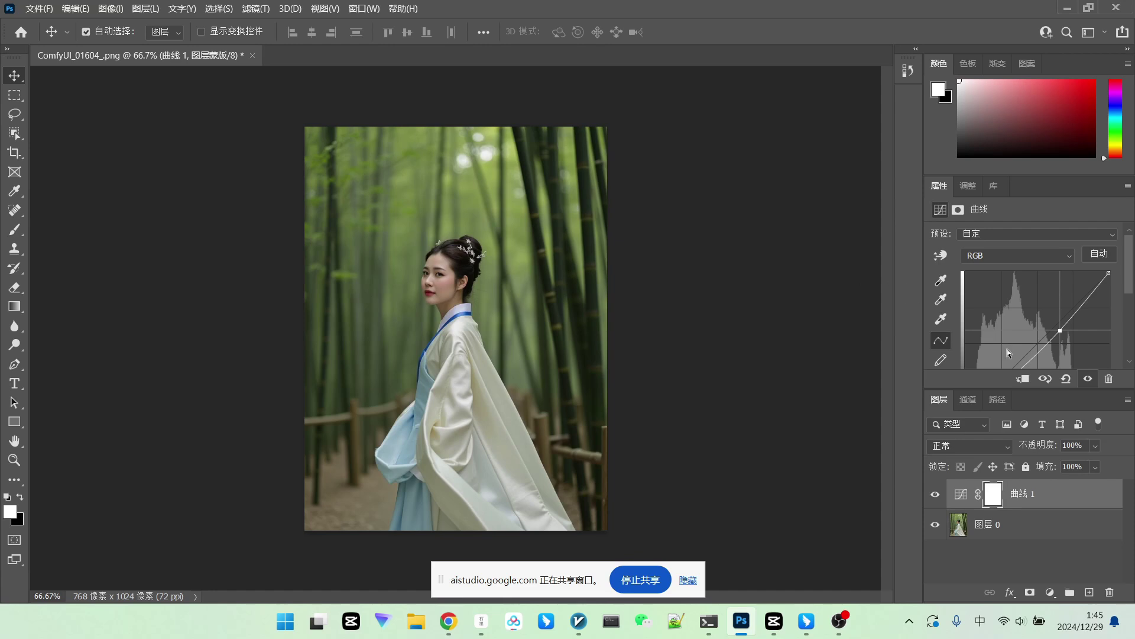
click(1070, 258)
click(1006, 278)
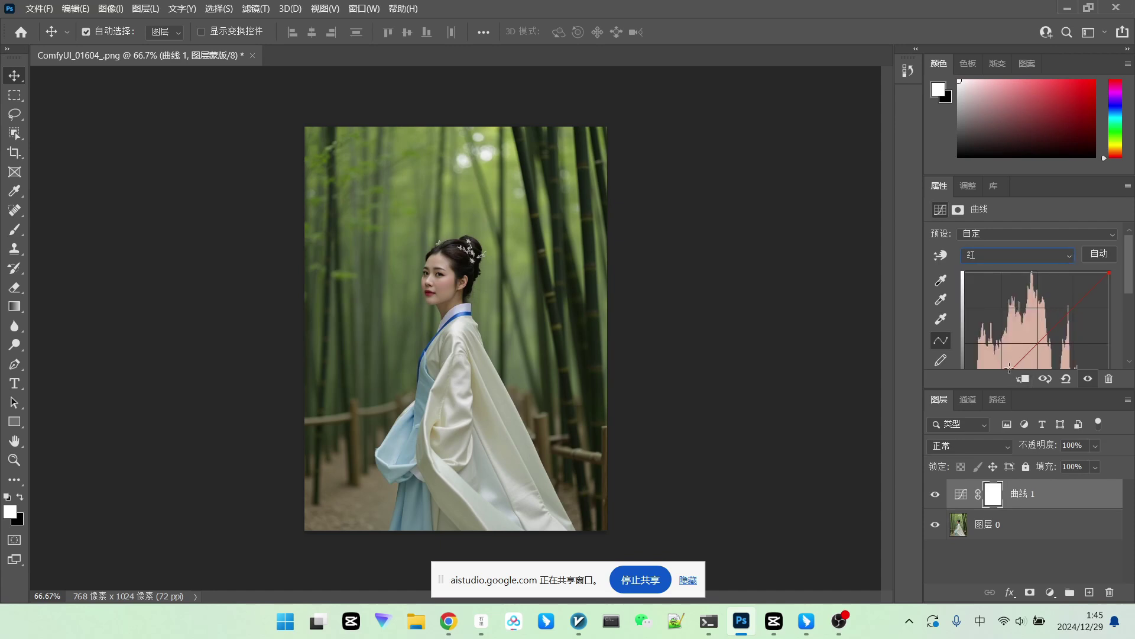
click(1054, 327)
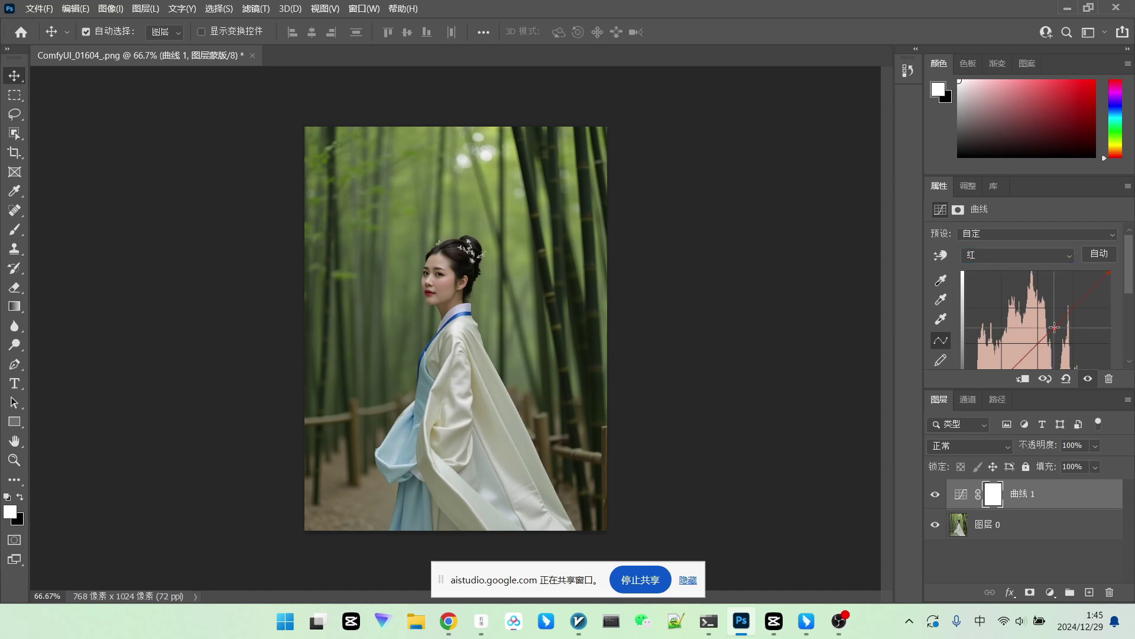
drag(1055, 327, 1058, 330)
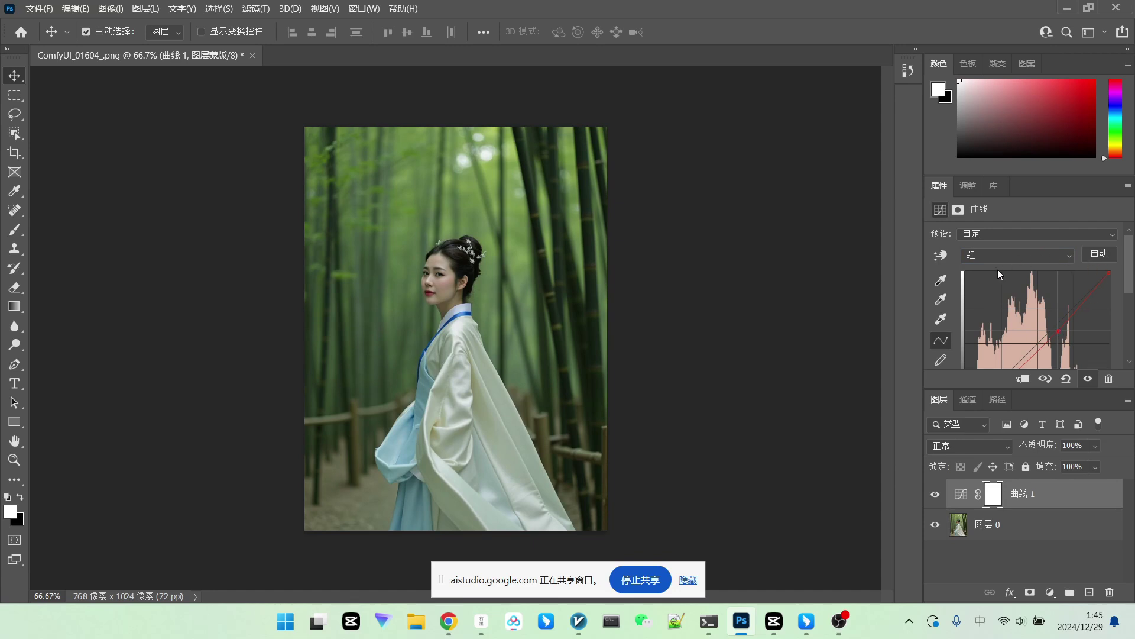
Add a point in the upper midtones of both the green (绿) and blue (蓝) curves and raise each slightly
click(1049, 254)
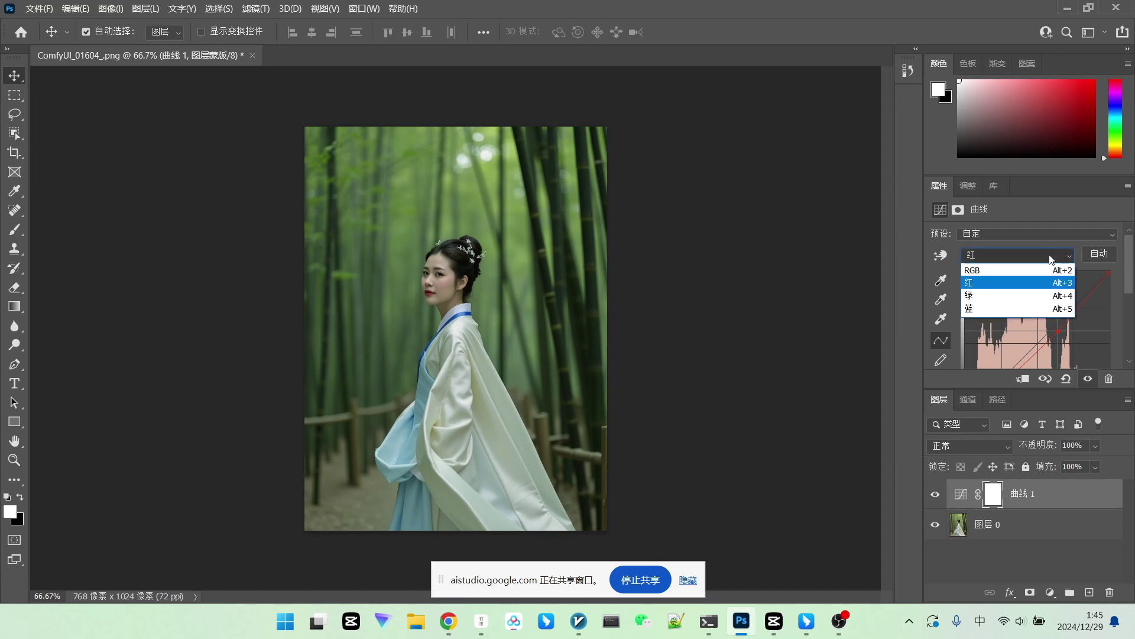
click(1001, 305)
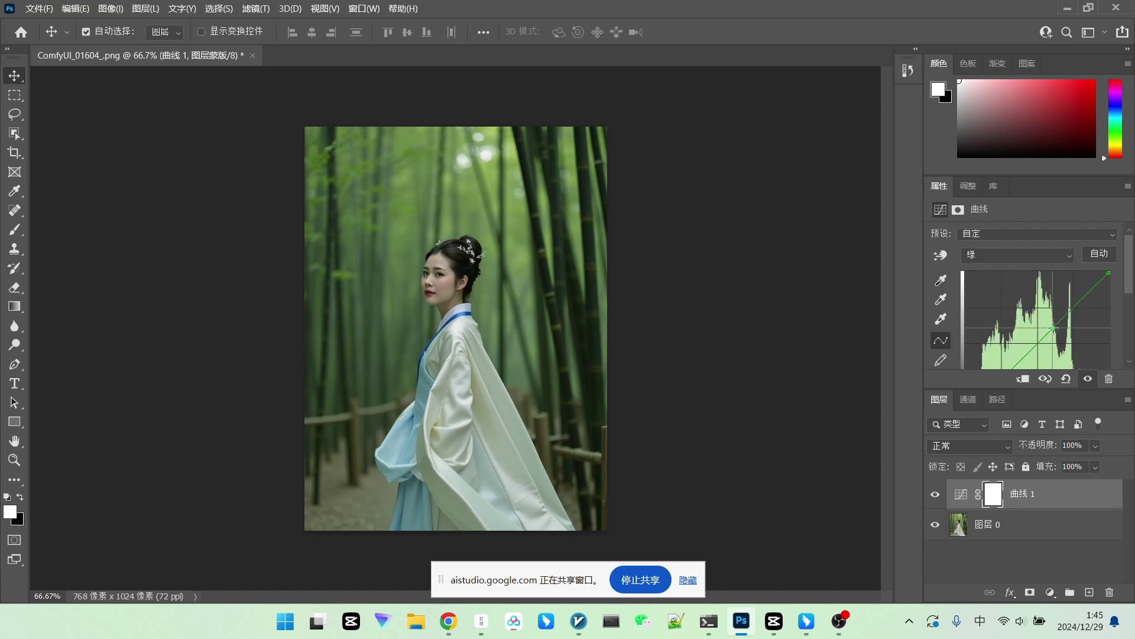
drag(1052, 329, 1051, 325)
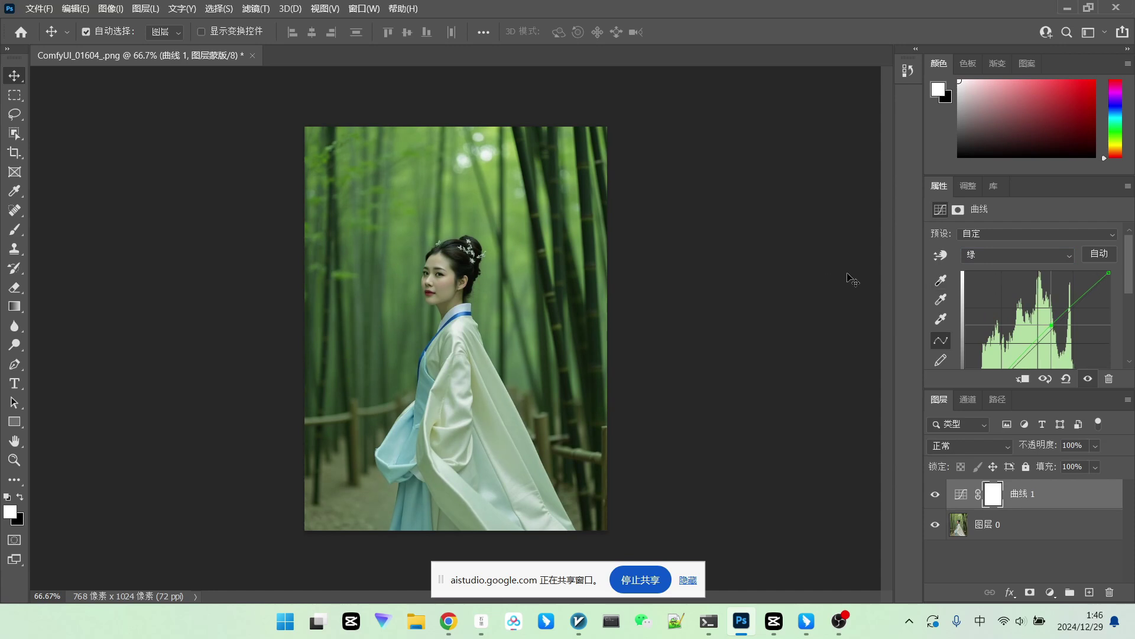
click(1032, 258)
click(984, 307)
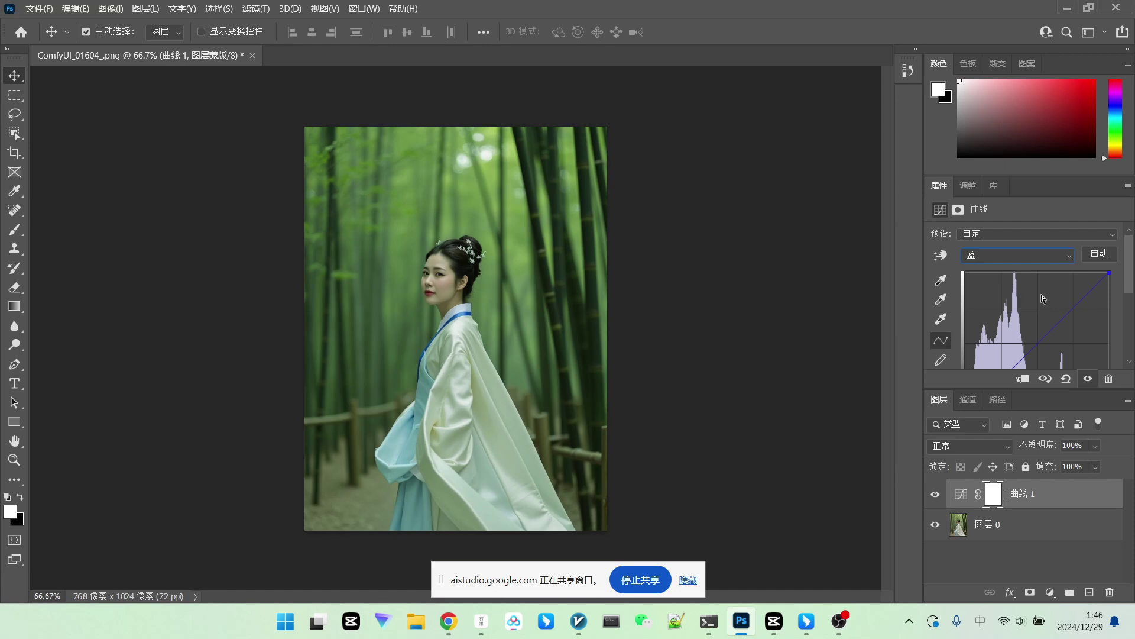
click(1055, 324)
drag(1055, 324, 1052, 318)
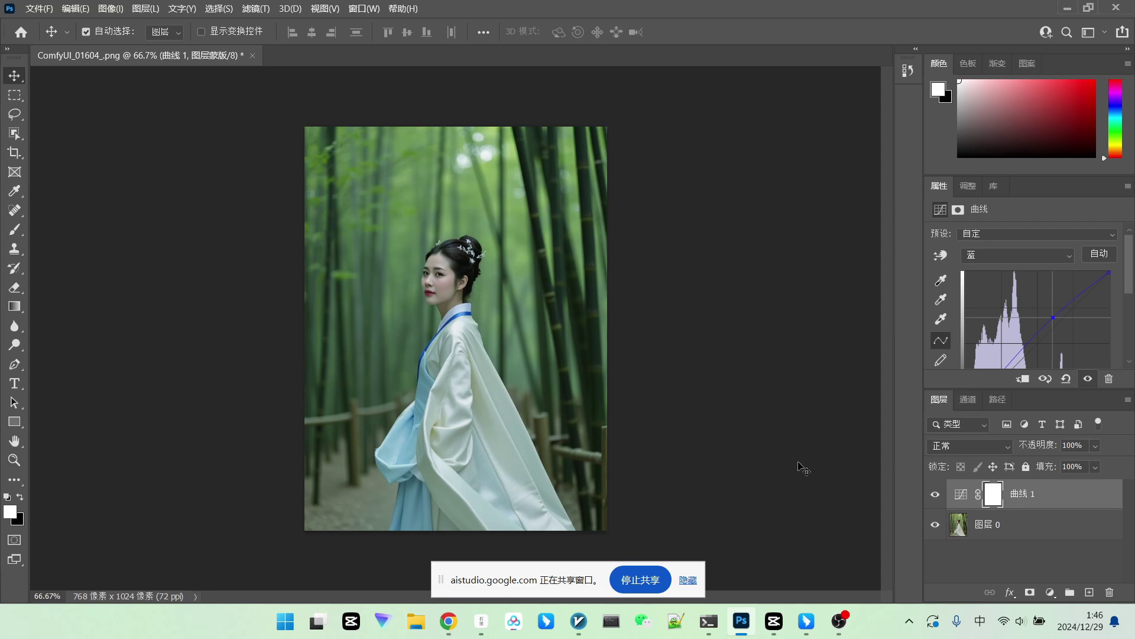
Switch to Stream Realtime in Chrome, stop sharing the Photoshop window with Gemini and end the live recording
mouse_move(846, 634)
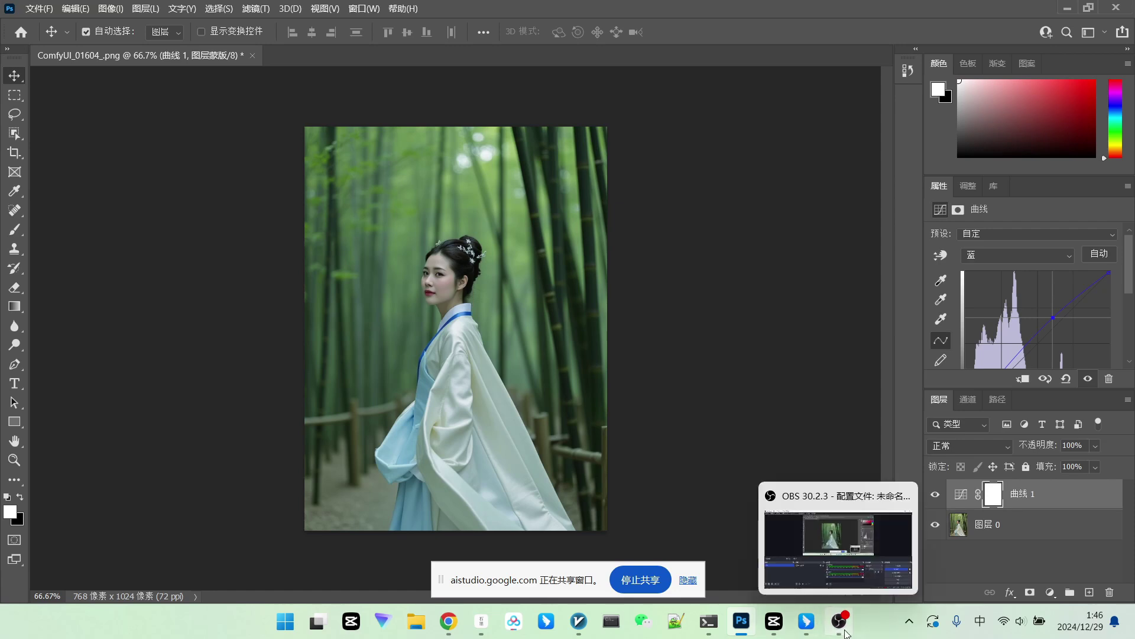
mouse_move(449, 621)
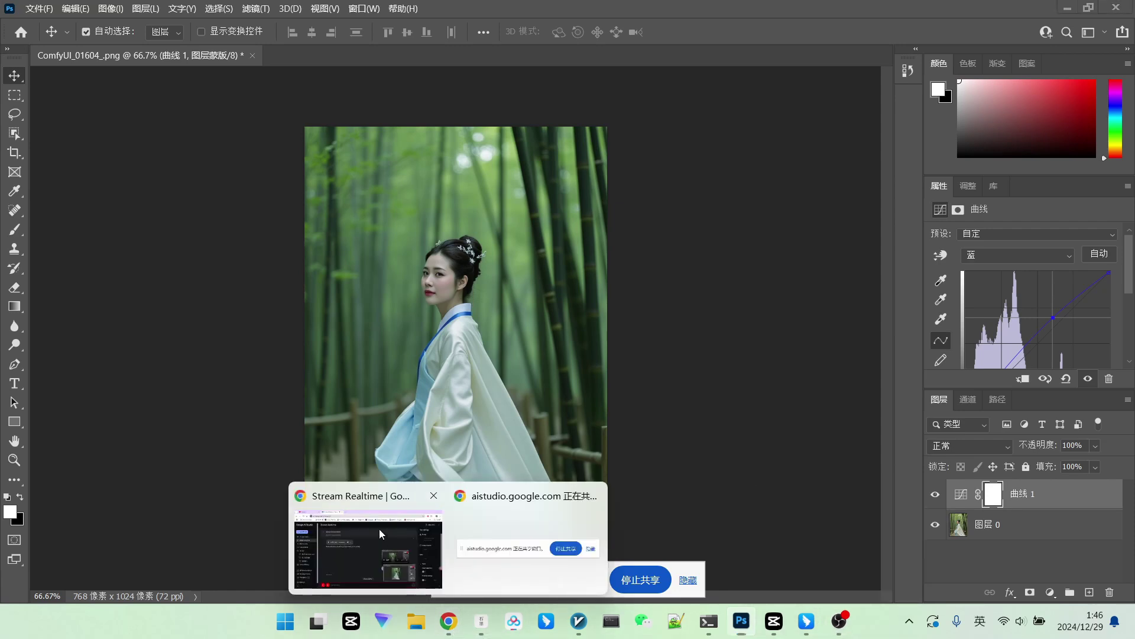
click(378, 529)
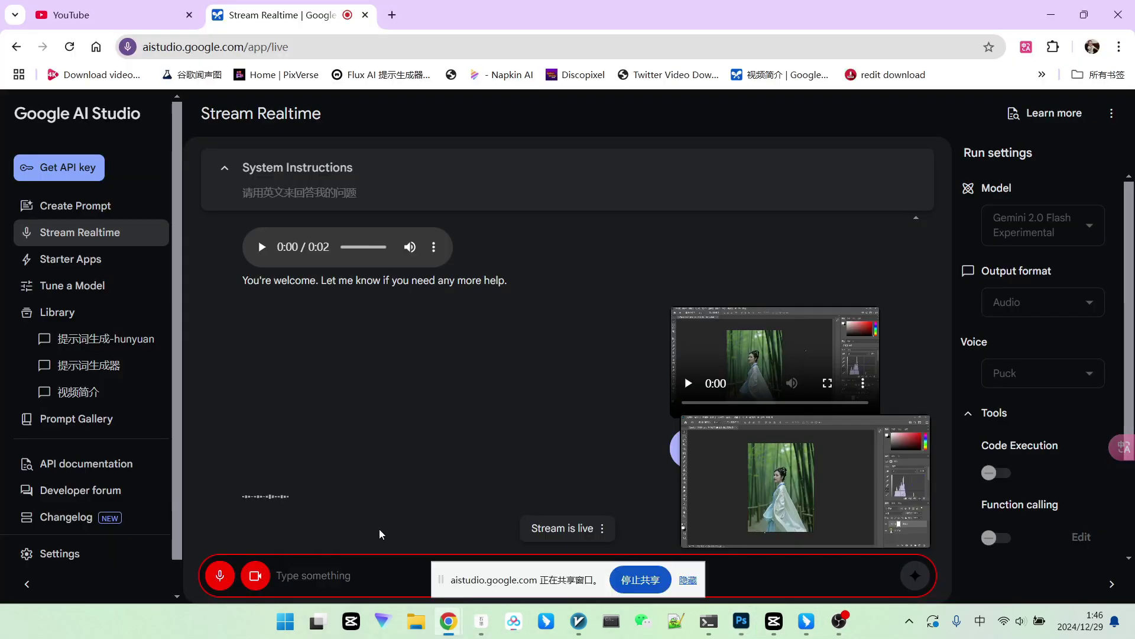
click(631, 582)
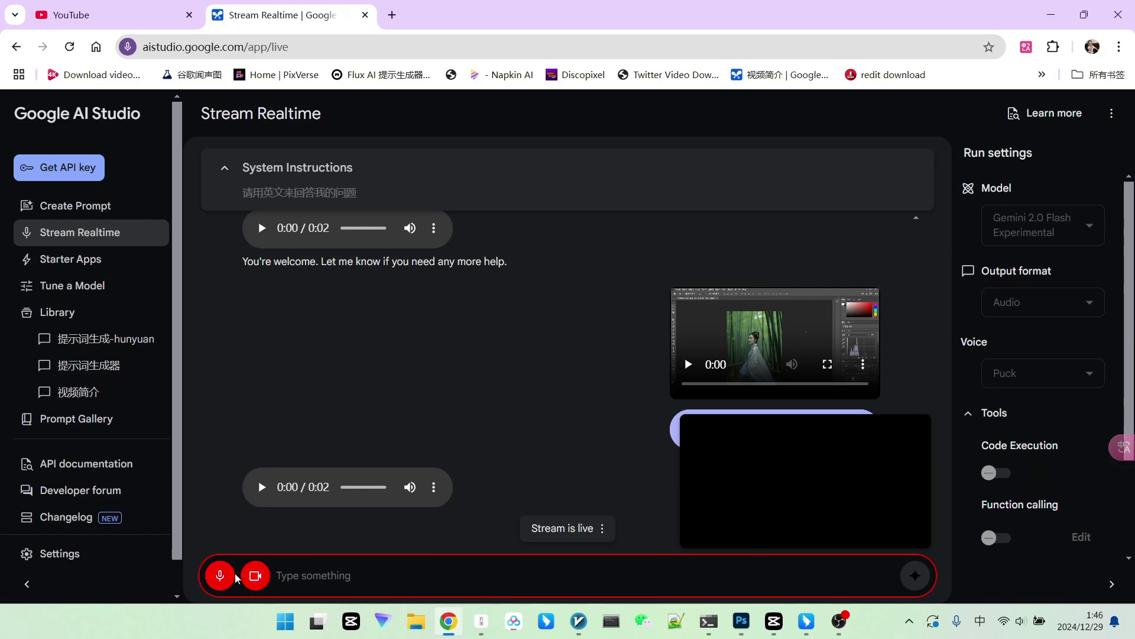
click(256, 576)
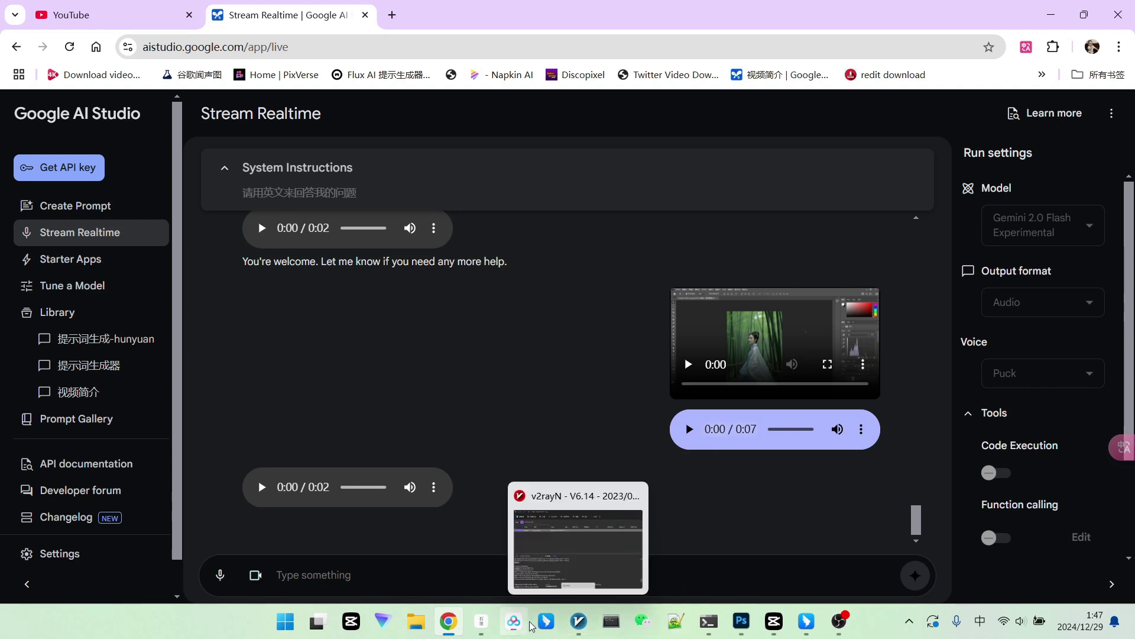
Switch to Photoshop and toggle the Curves layer (曲线 1) off and on to compare the portrait before and after grading
mouse_move(742, 621)
click(711, 550)
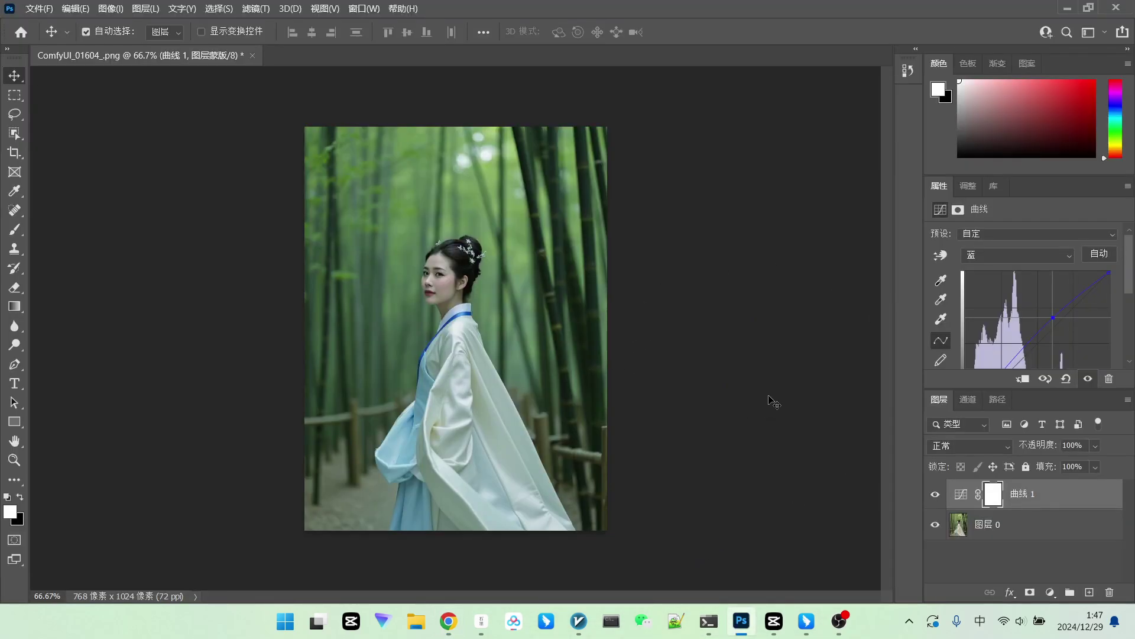
click(934, 496)
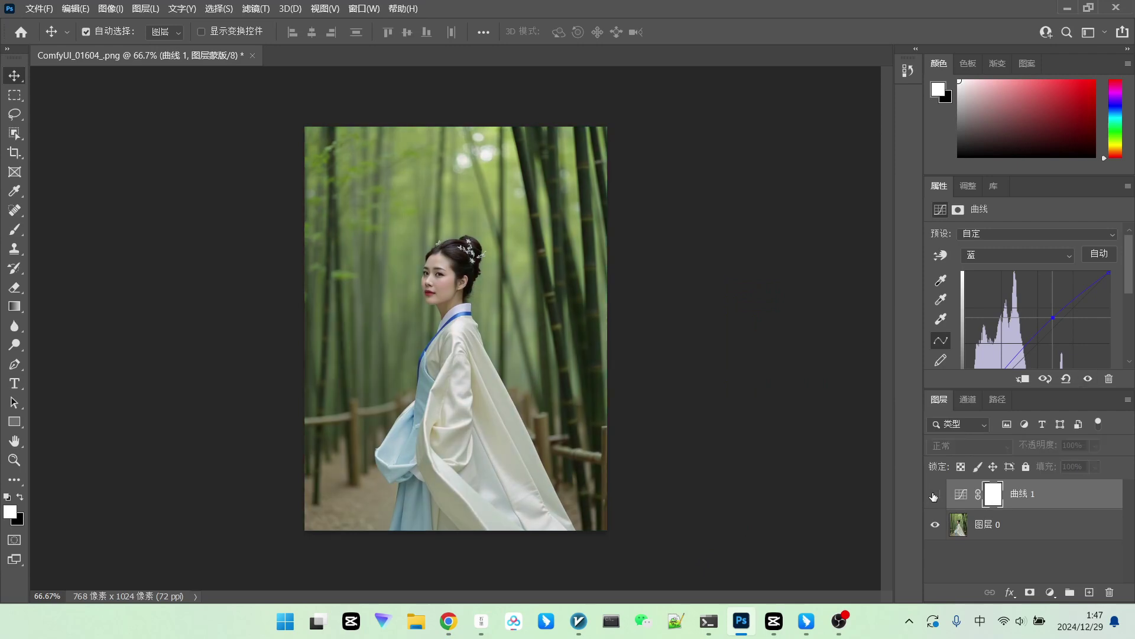
click(934, 496)
click(935, 496)
click(934, 496)
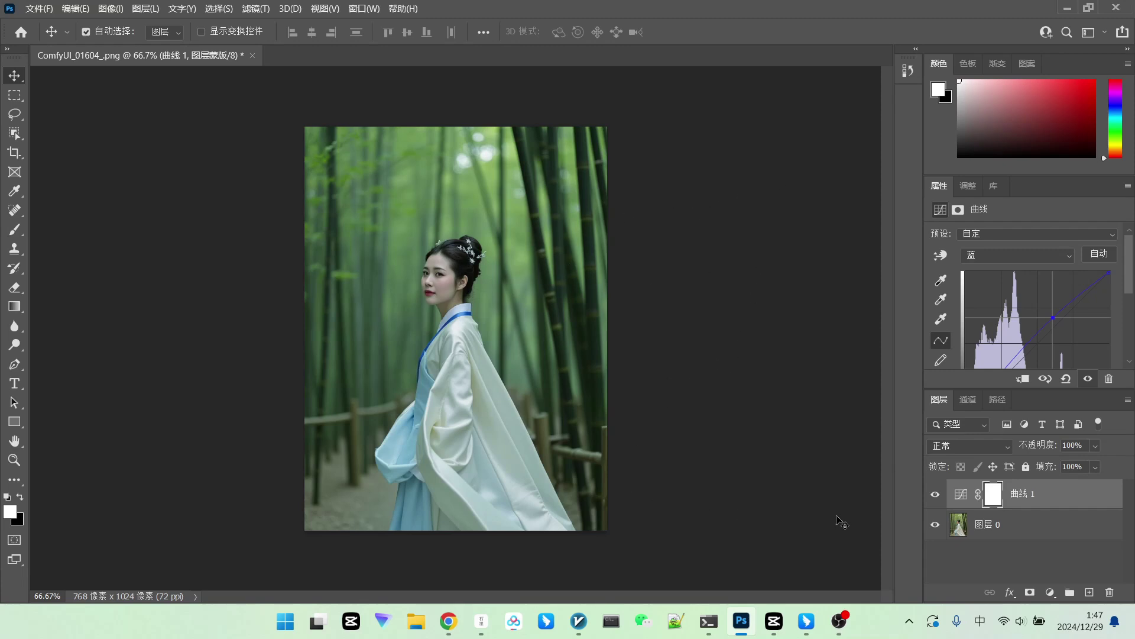
Switch to Chrome, start a new Stream Realtime session and set its system instructions to "请使用英文回答我"
click(448, 621)
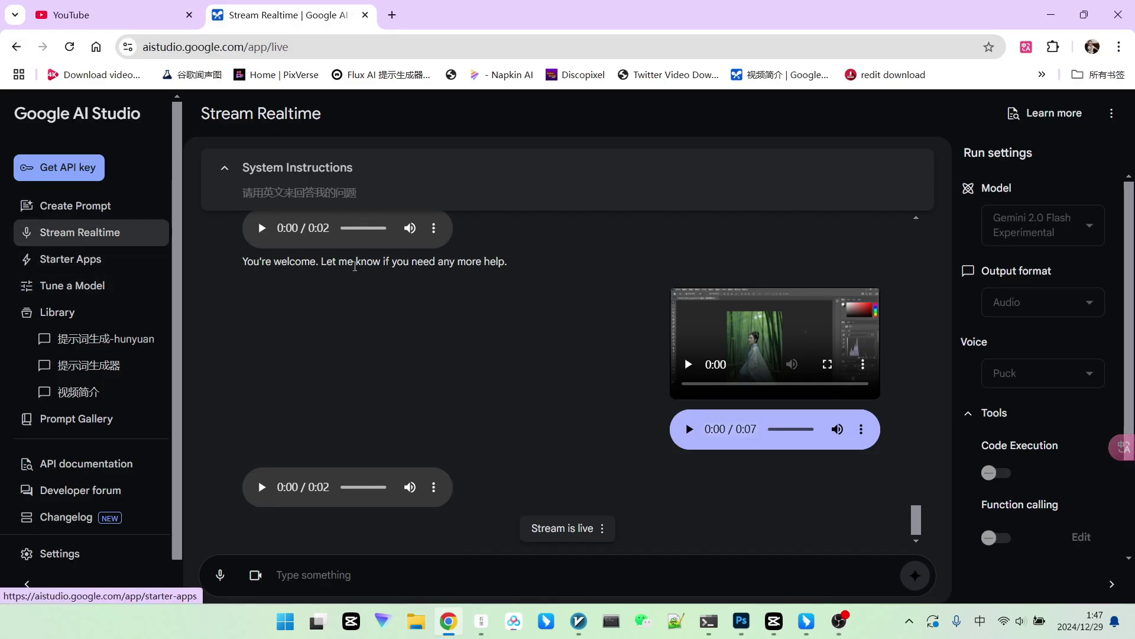
click(89, 218)
click(88, 230)
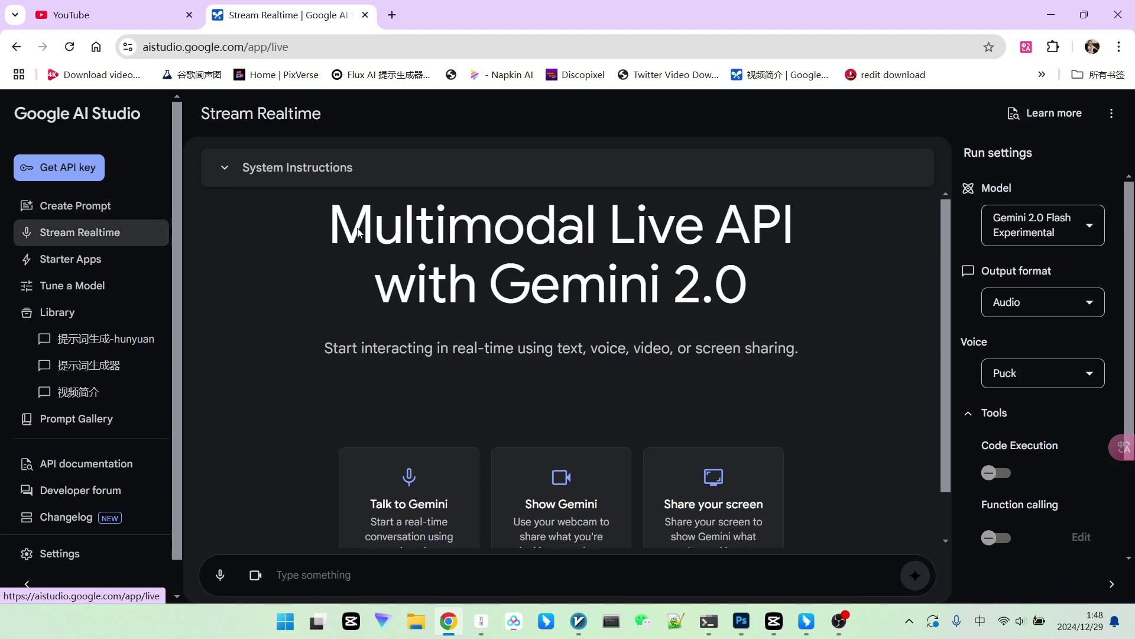
click(225, 171)
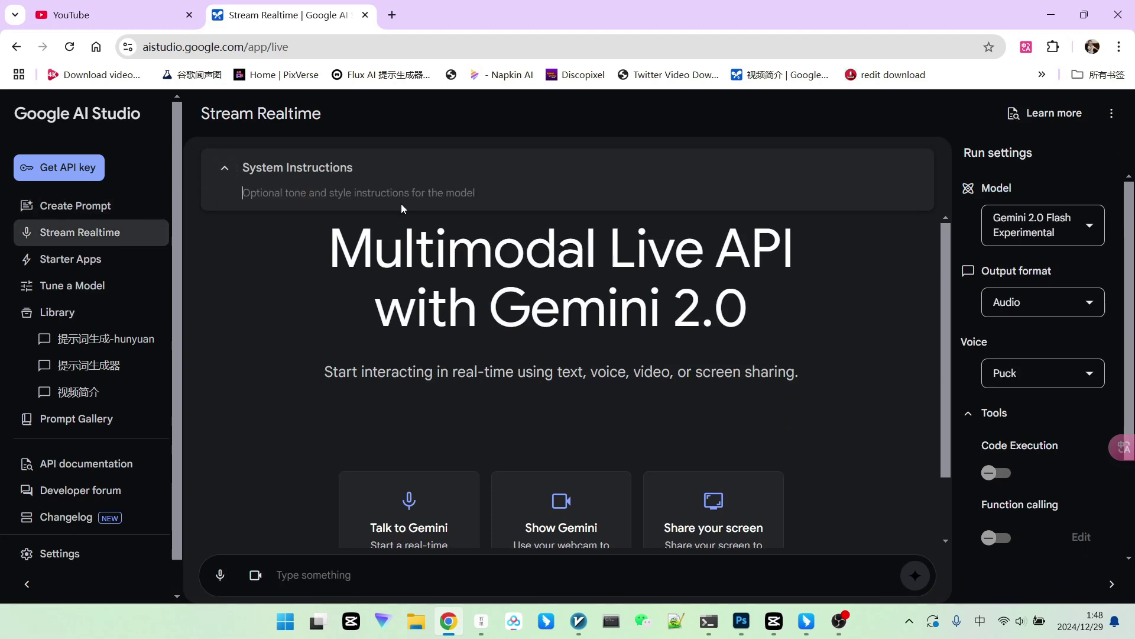
text(qi)
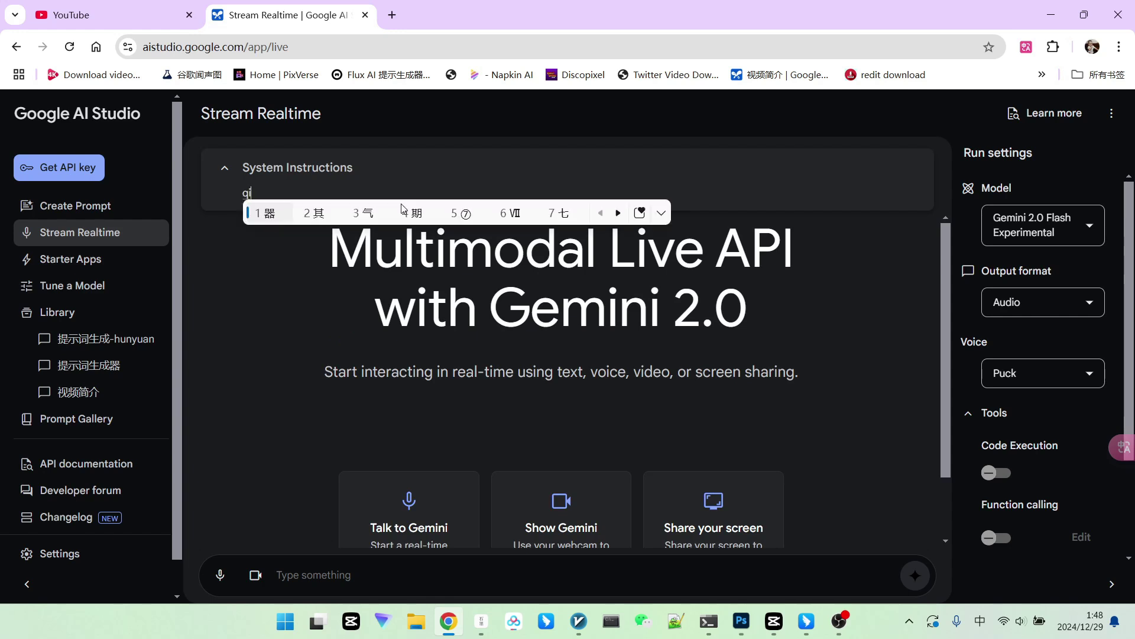
text(ngshiyong)
key(space)
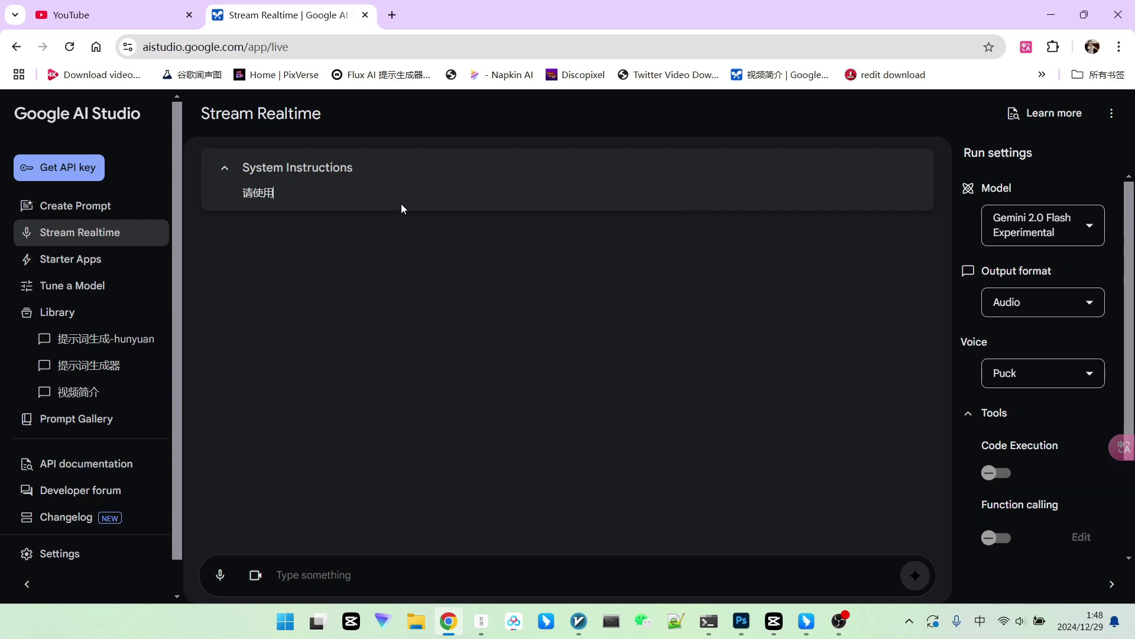
text(yingwenhuidawo)
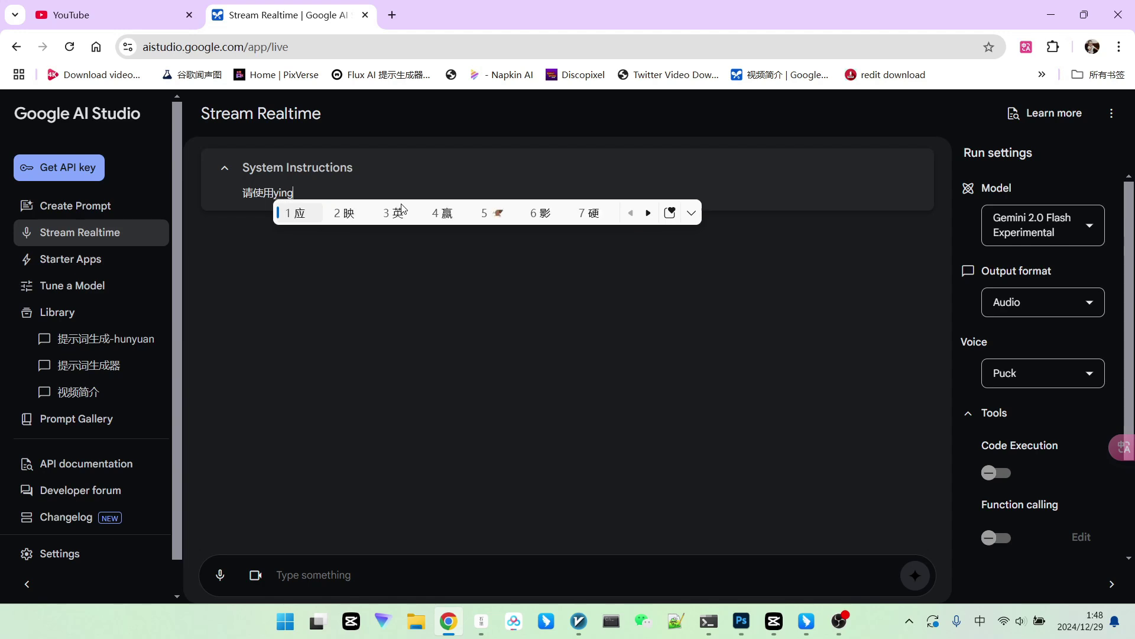
key(space)
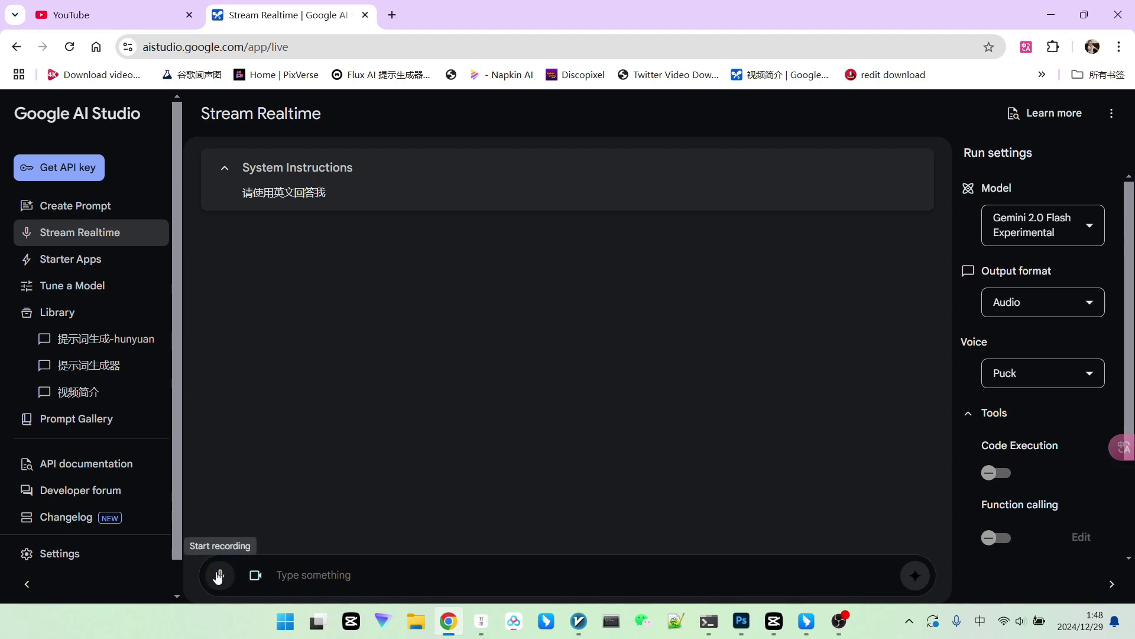
Enable Grounding with Google Search for the session and start a voice conversation with Gemini
scroll(1072, 360, down, 2)
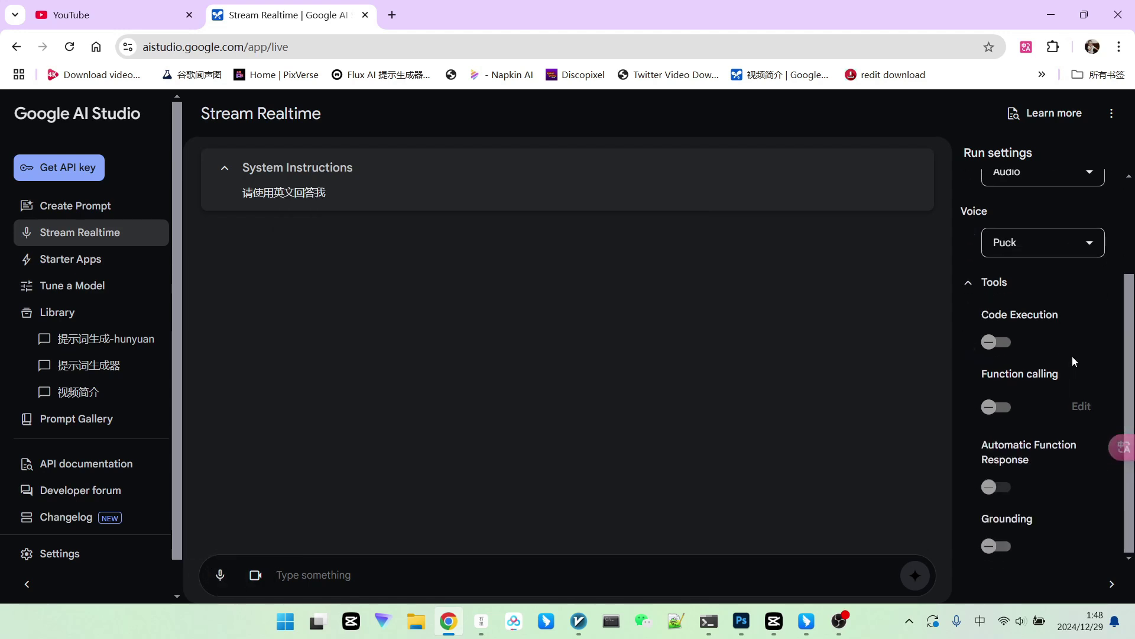
click(997, 546)
scroll(1067, 470, down, 1)
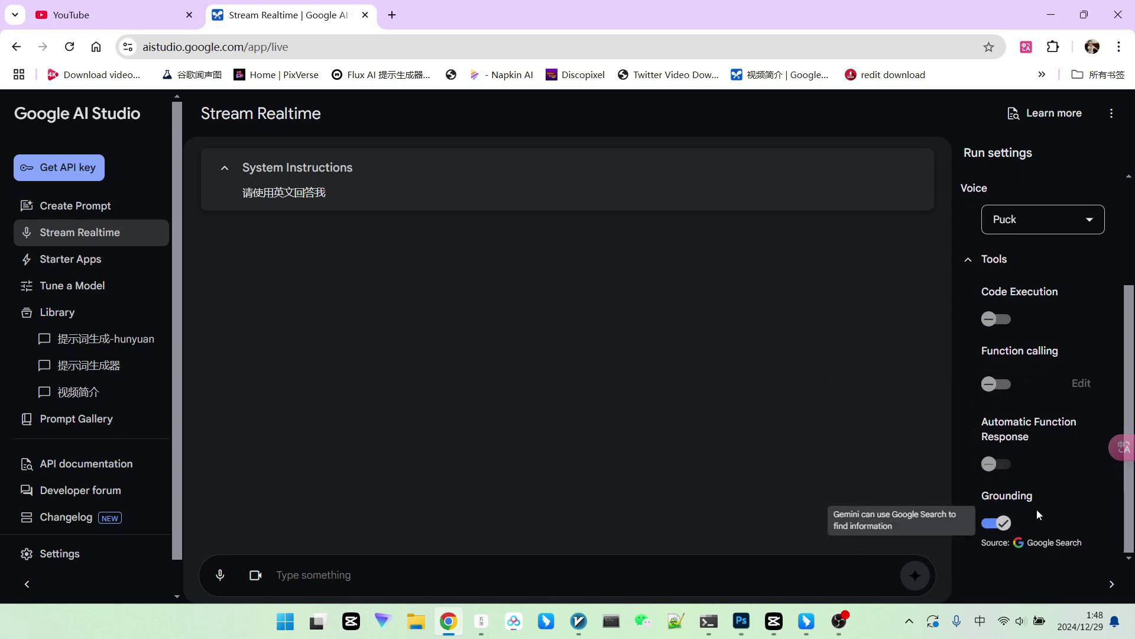
scroll(1038, 472, up, 3)
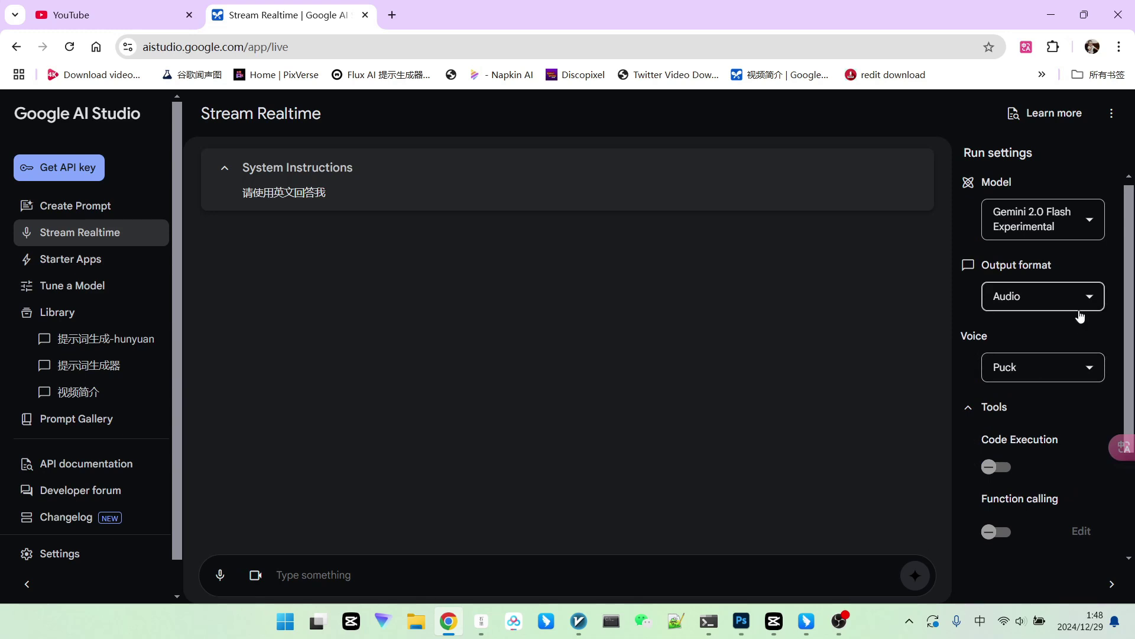
scroll(1042, 501, down, 3)
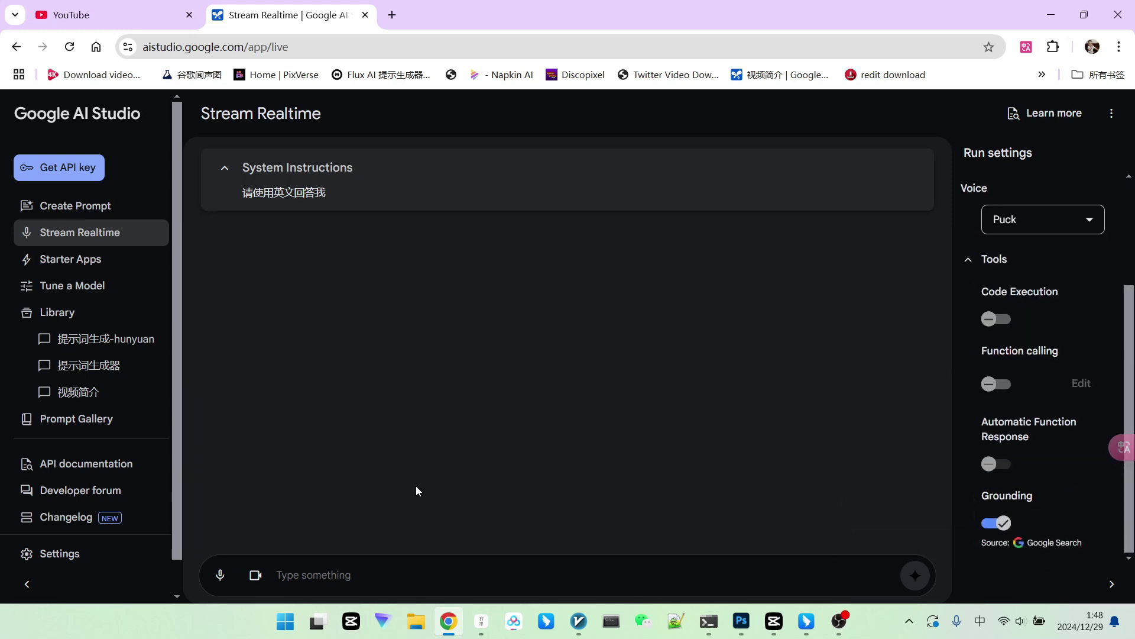
click(310, 575)
click(220, 577)
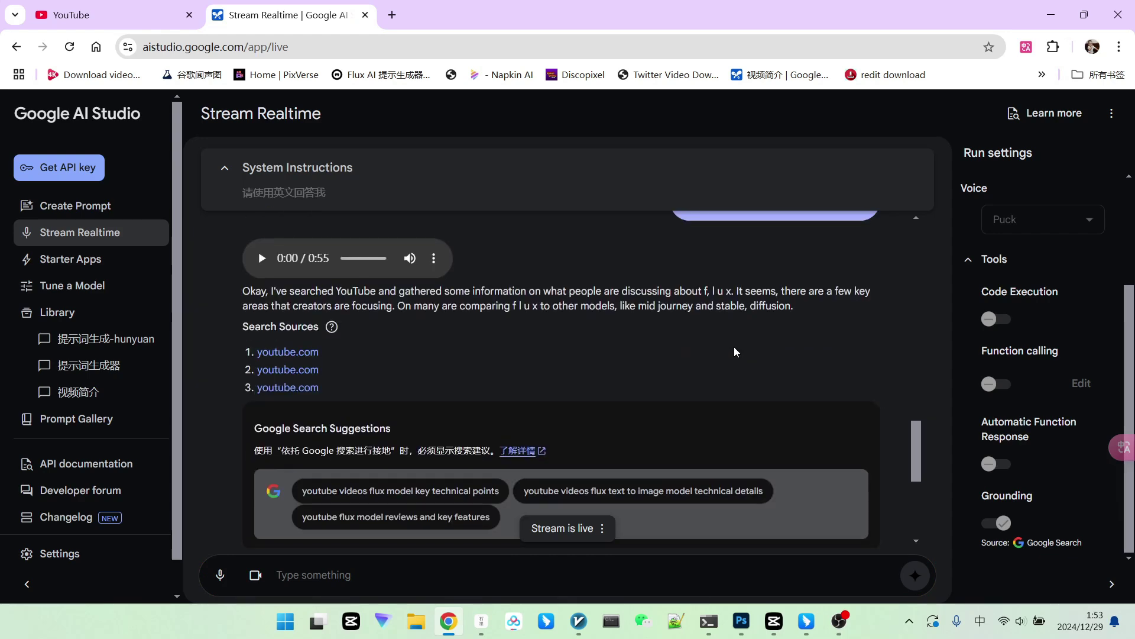
Review the voice conversation from its beginning, examining Gemini's replies about the Flux model, ControlNet and the YouTube search sources and suggestions
scroll(733, 351, up, 20)
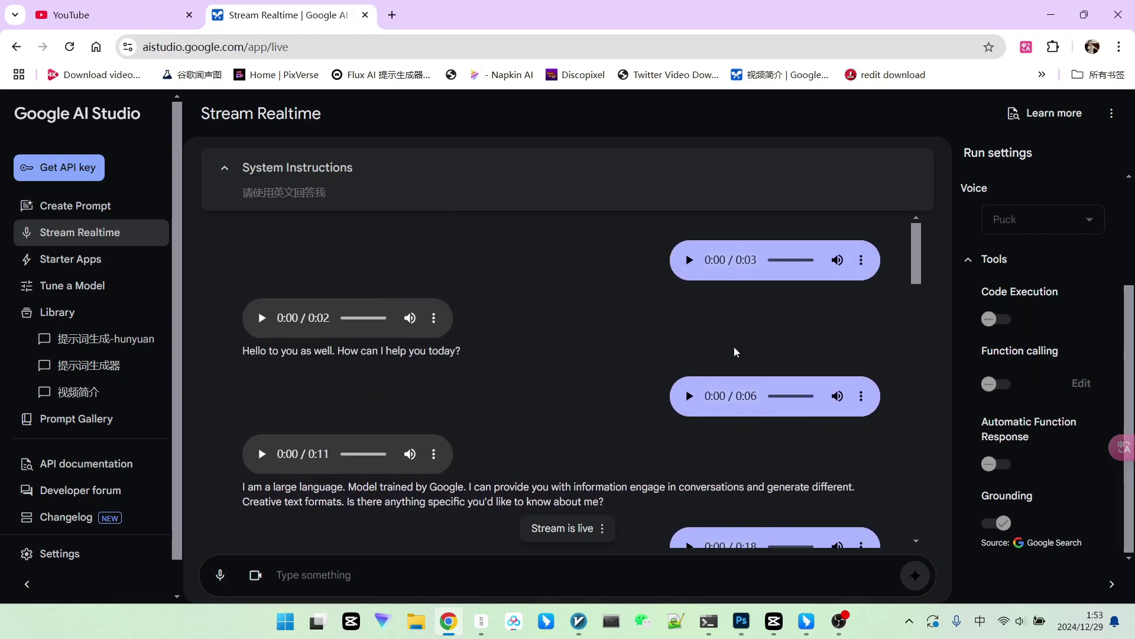
scroll(735, 348, down, 4)
scroll(735, 352, up, 3)
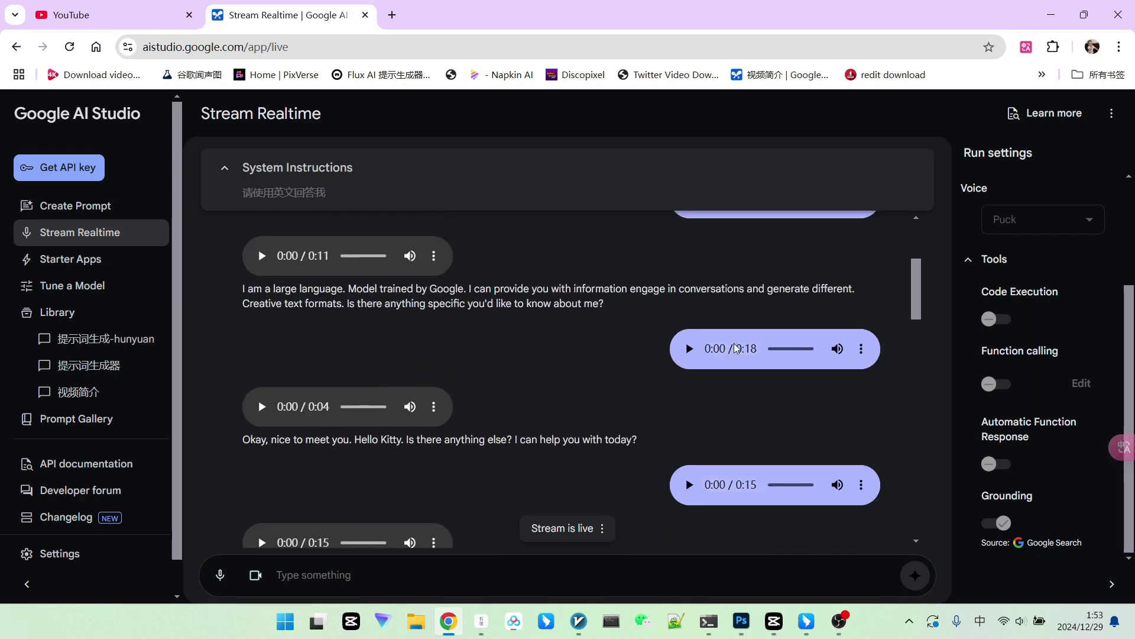
scroll(736, 348, down, 1)
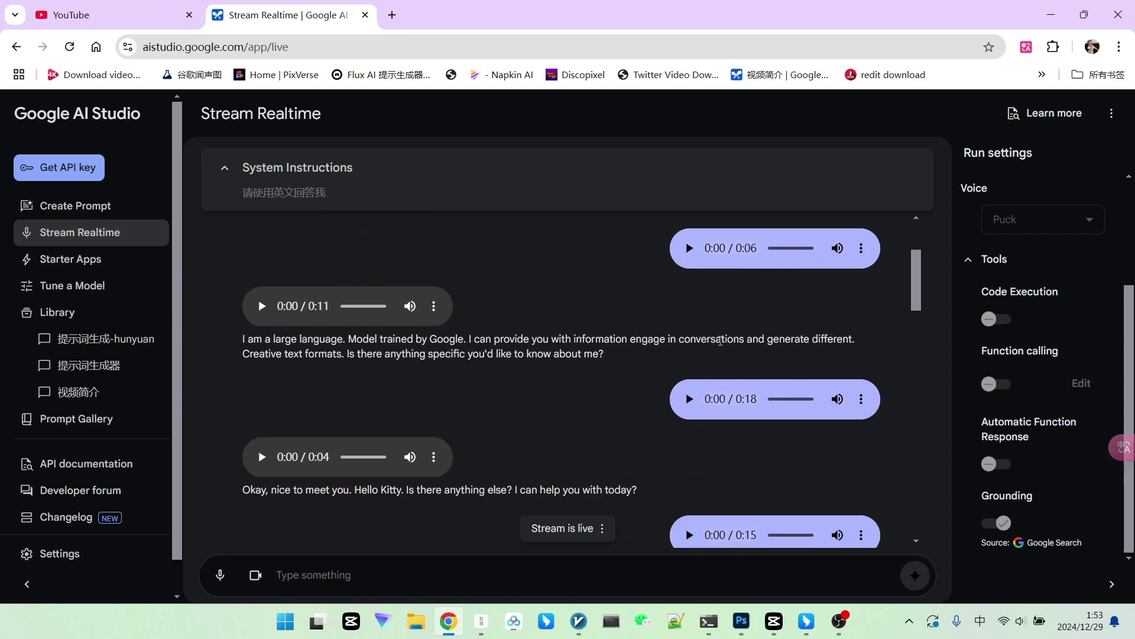
scroll(544, 313, down, 1)
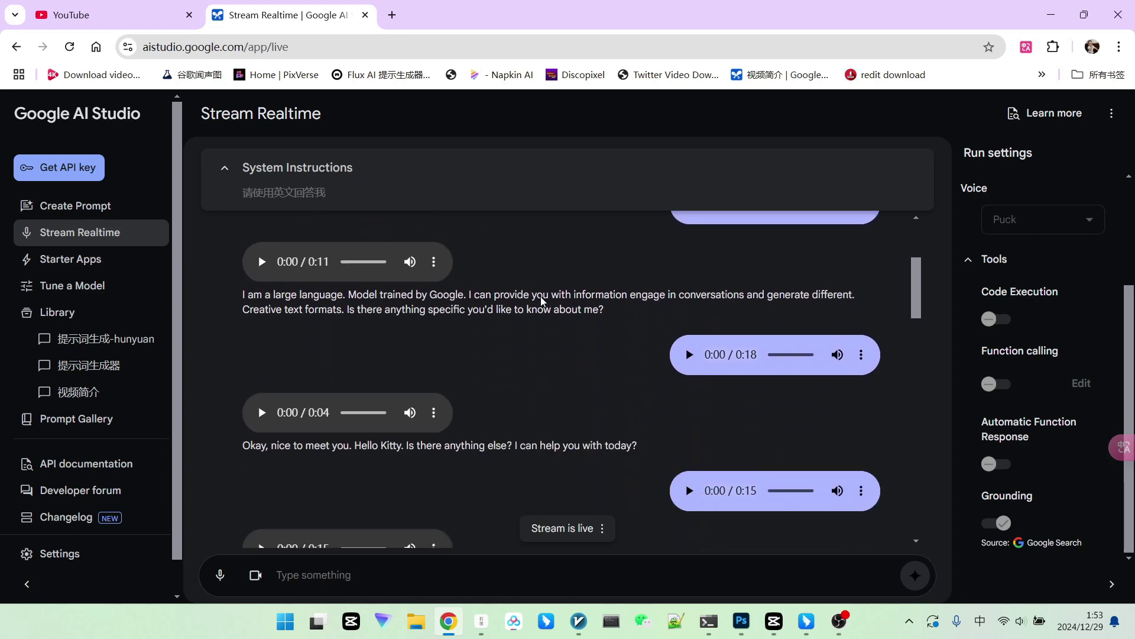
scroll(541, 302, down, 1)
scroll(461, 314, up, 3)
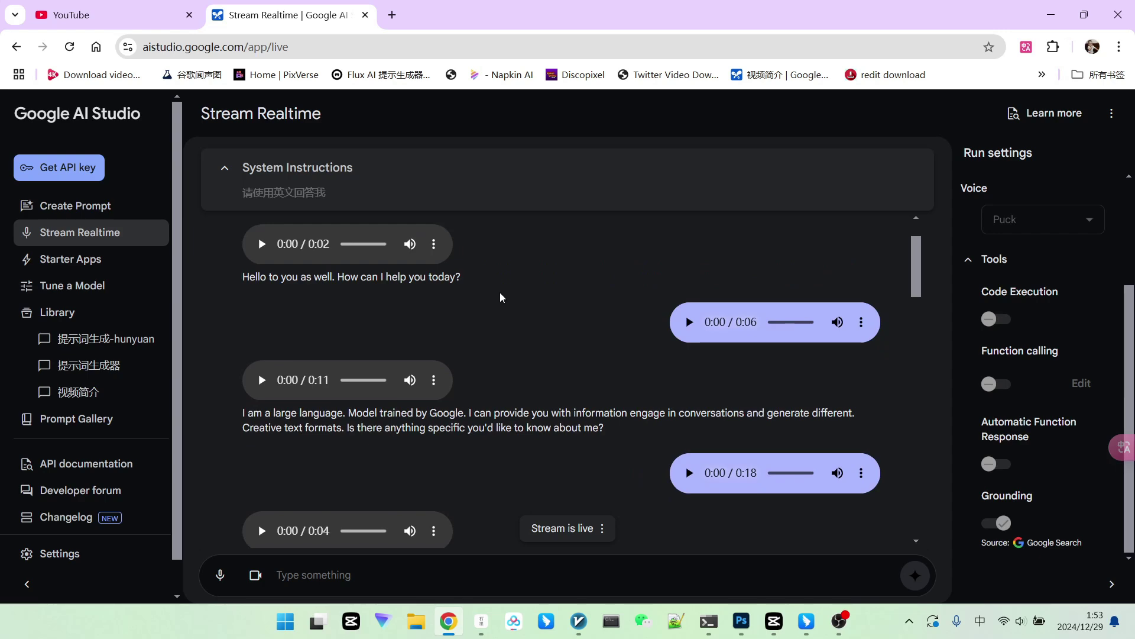
scroll(502, 296, down, 5)
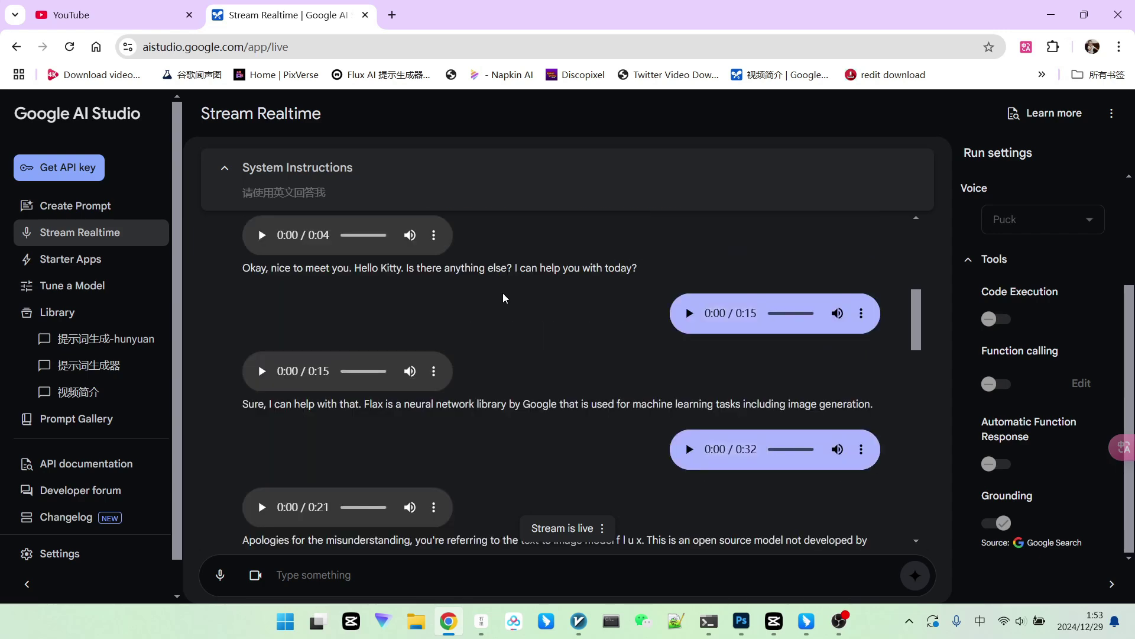
scroll(515, 293, down, 3)
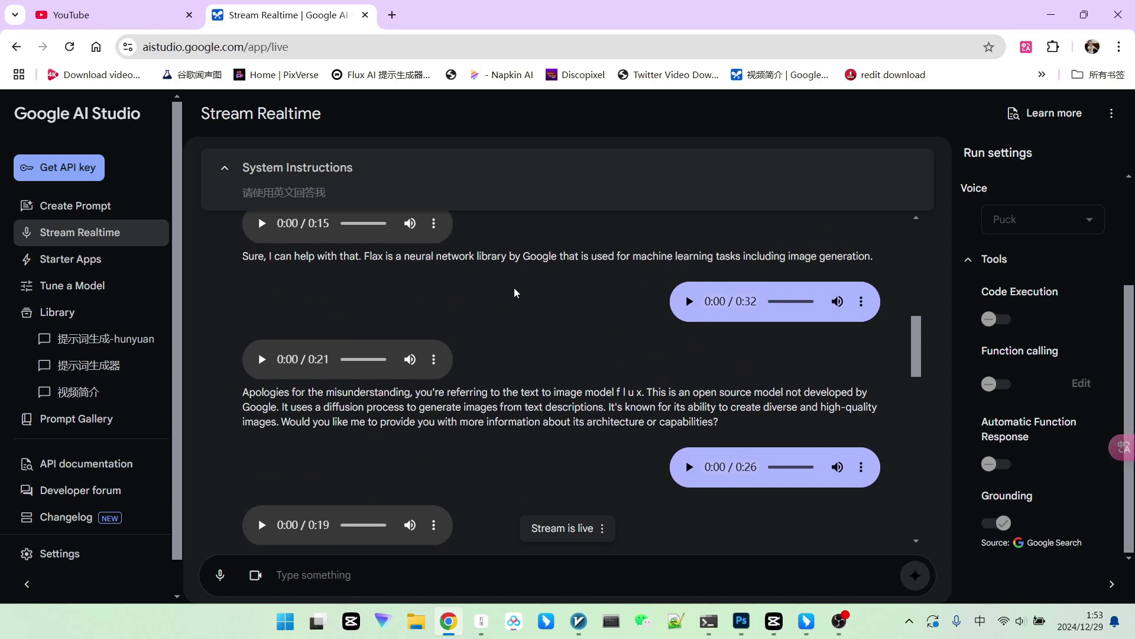
scroll(504, 346, down, 1)
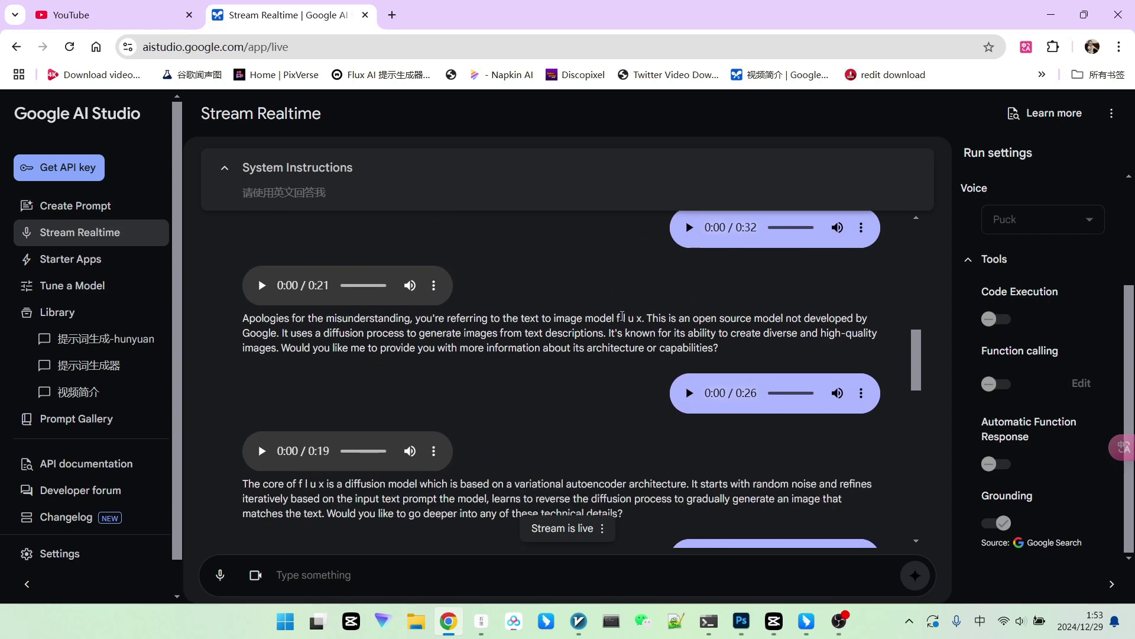
scroll(623, 317, down, 1)
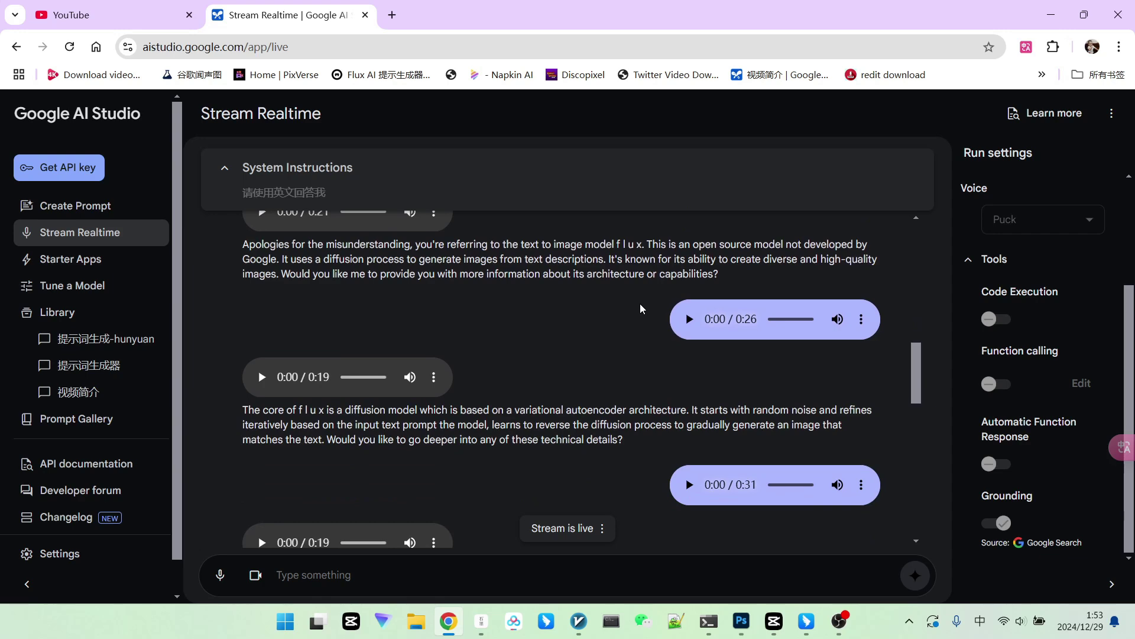
scroll(605, 265, down, 1)
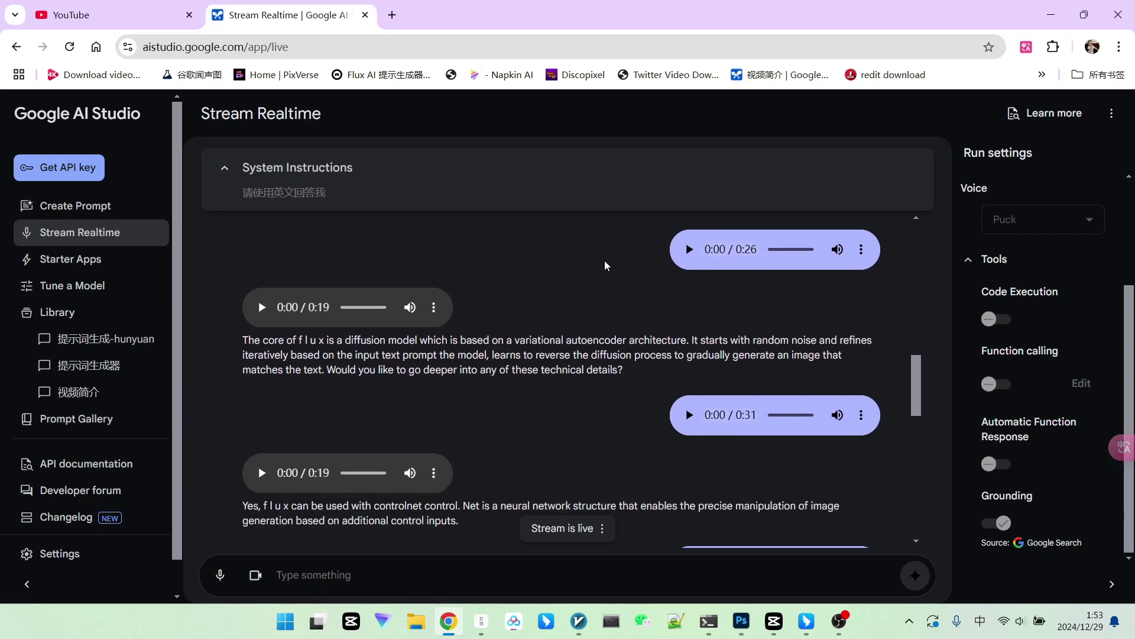
scroll(568, 254, down, 2)
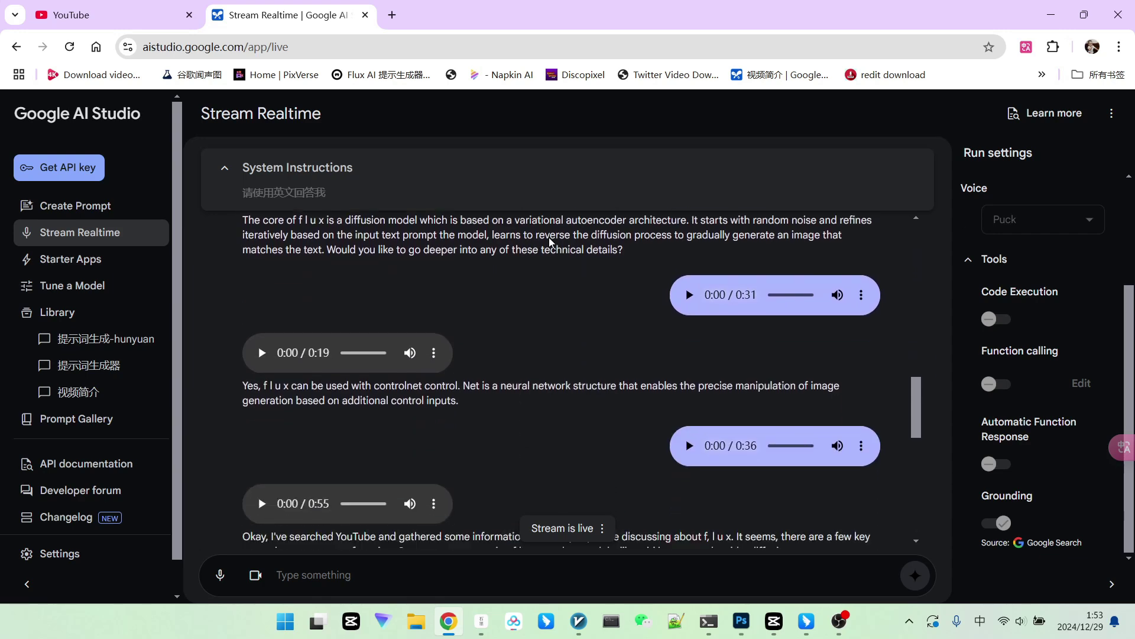
scroll(568, 254, down, 2)
scroll(556, 251, up, 1)
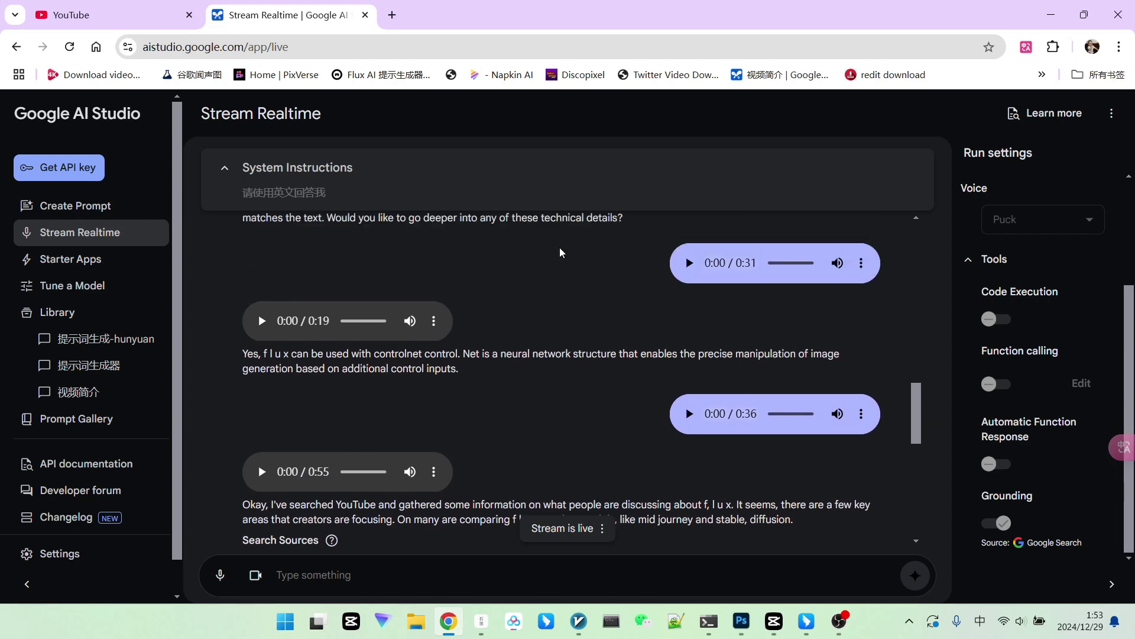
scroll(562, 254, up, 2)
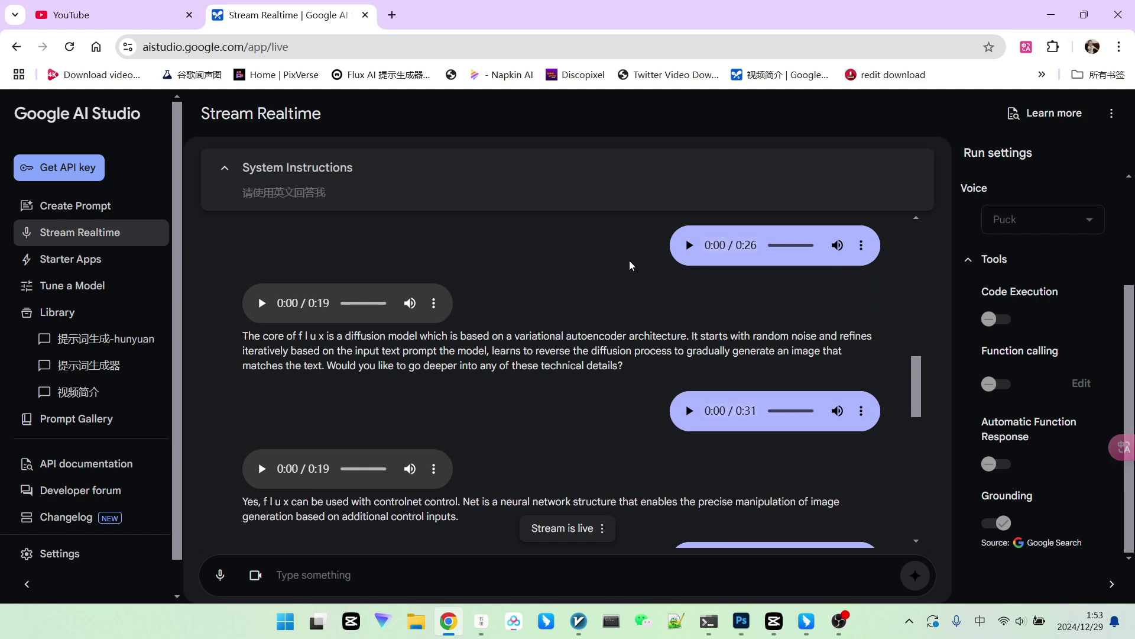
scroll(527, 309, down, 4)
scroll(414, 295, down, 3)
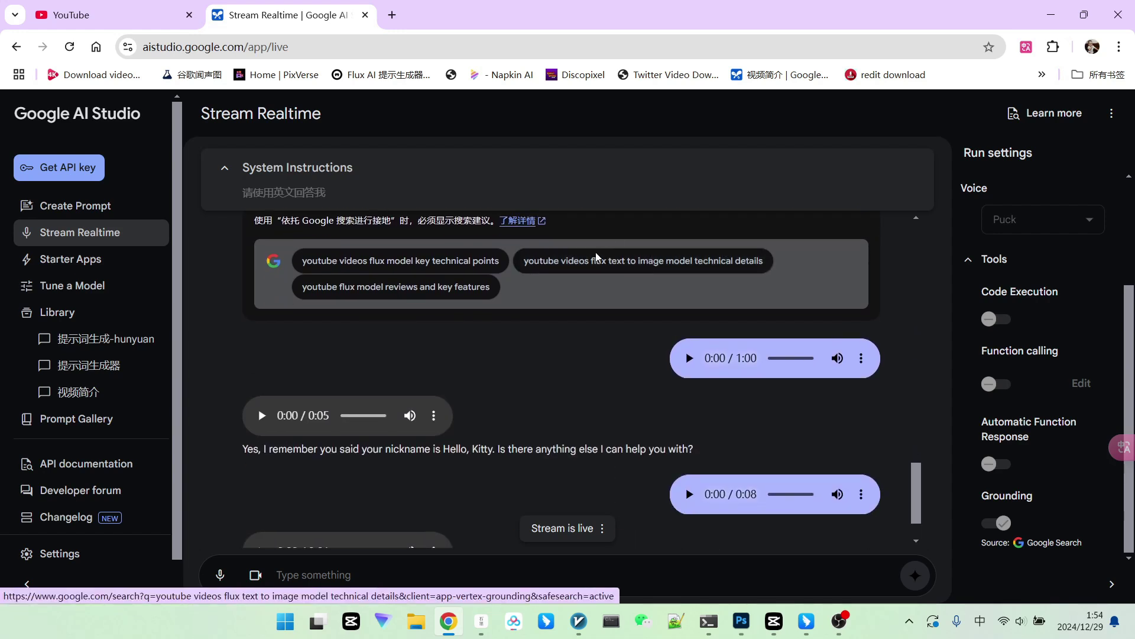
scroll(603, 266, up, 2)
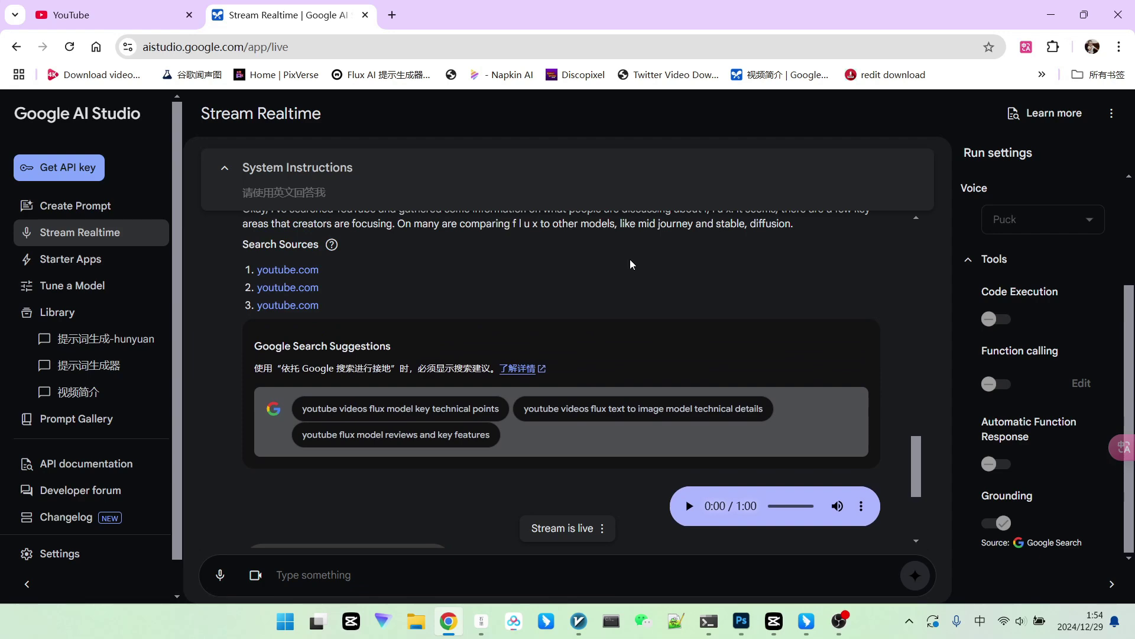
scroll(630, 260, up, 10)
scroll(631, 269, up, 4)
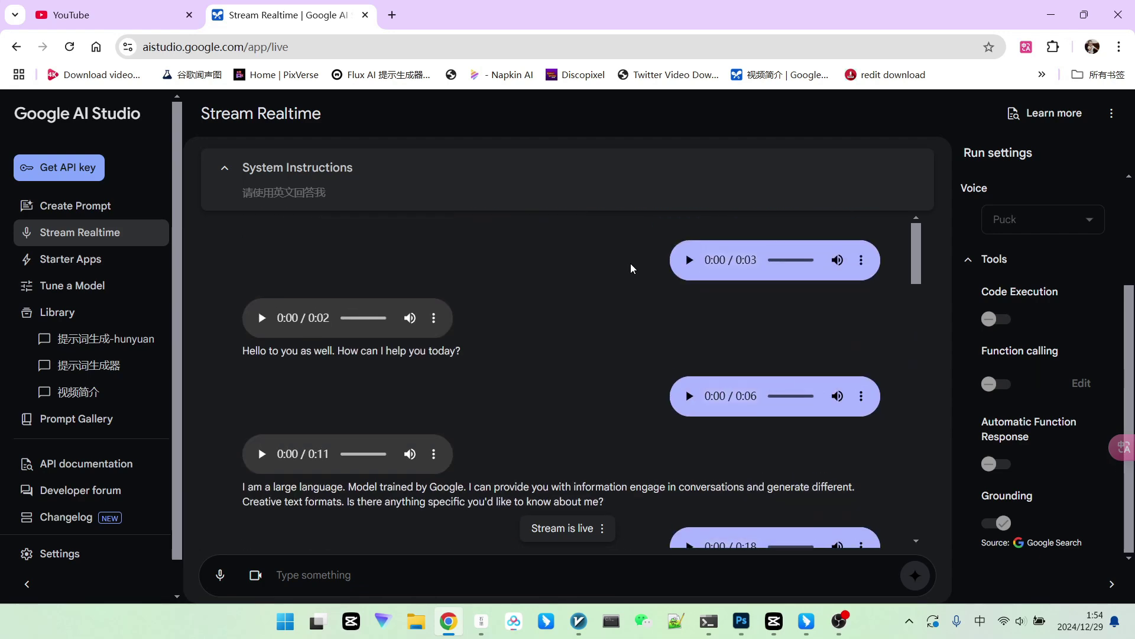